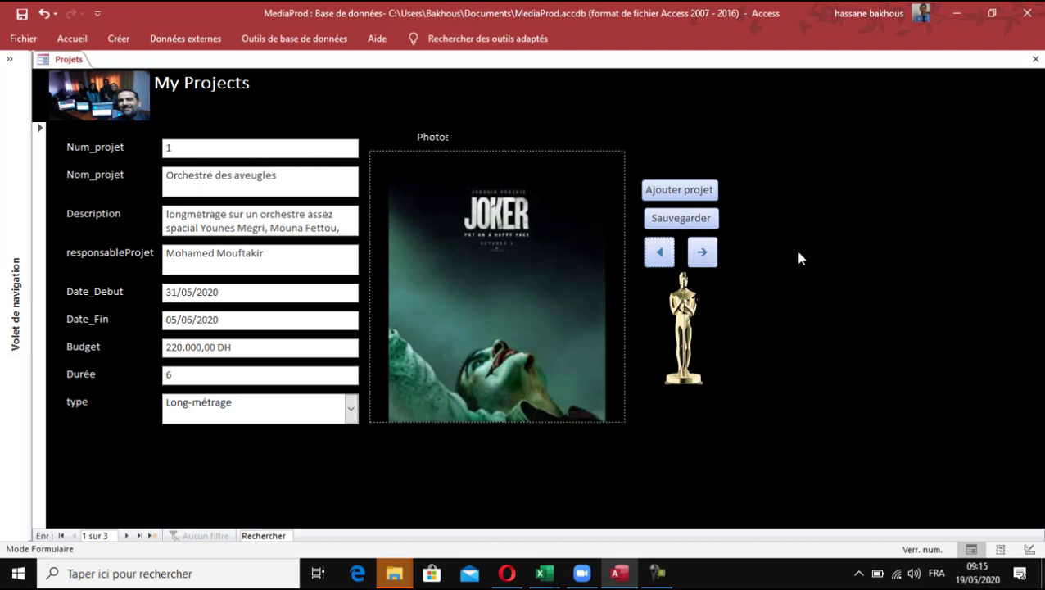
Browse back and forth through the project records in the Projets form to review their details and posters
left_click(708, 256)
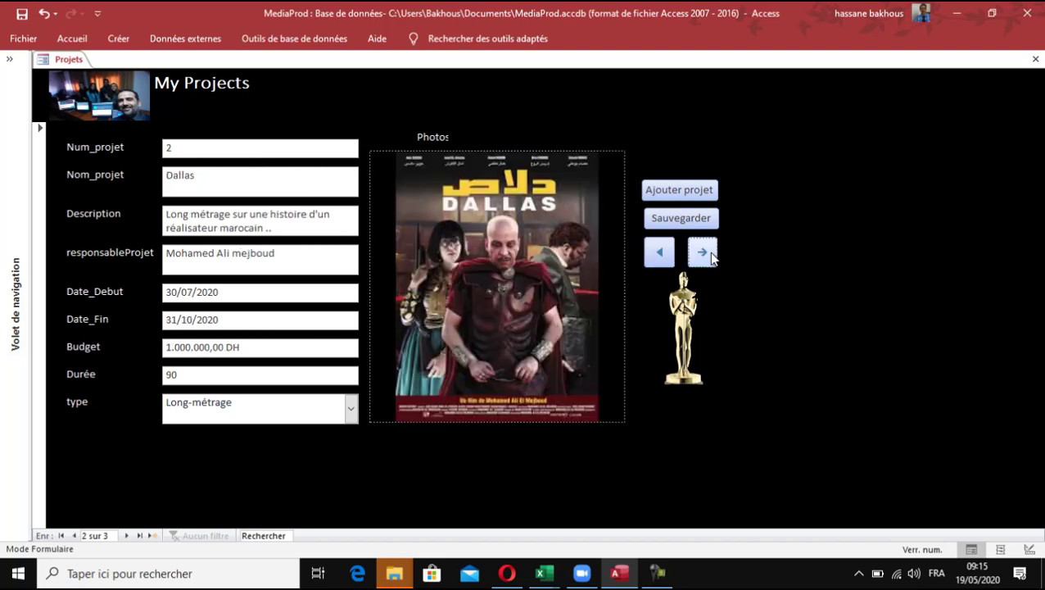
left_click(702, 254)
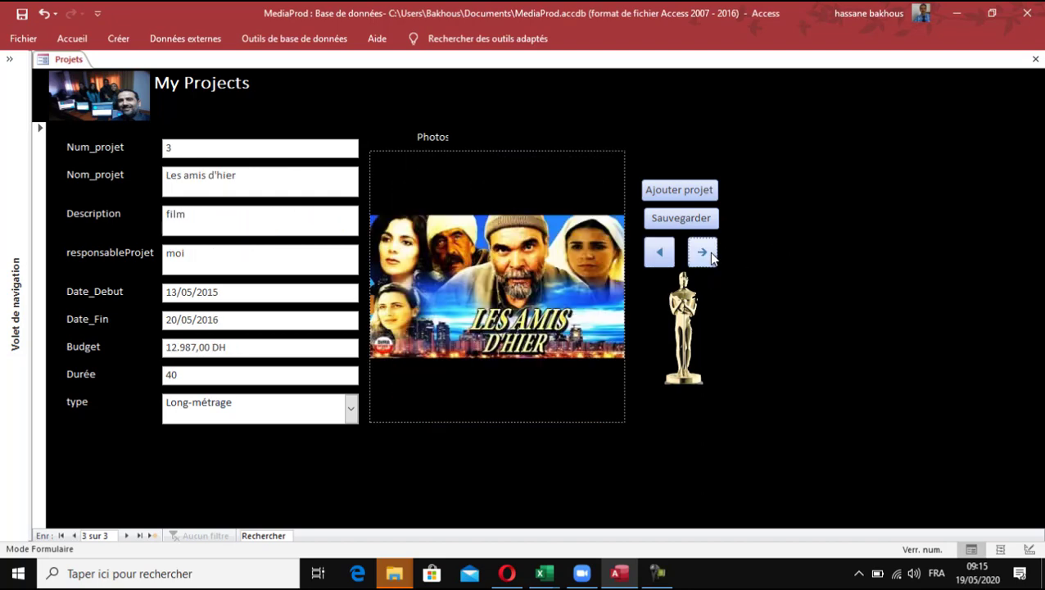
left_click(663, 256)
left_click(664, 256)
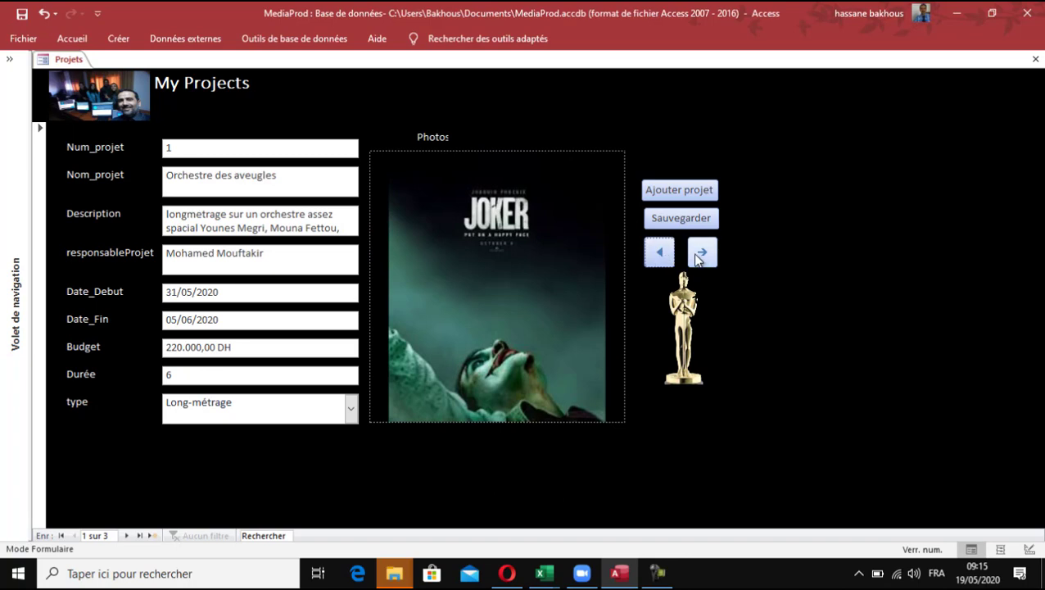
left_click(702, 255)
left_click(702, 253)
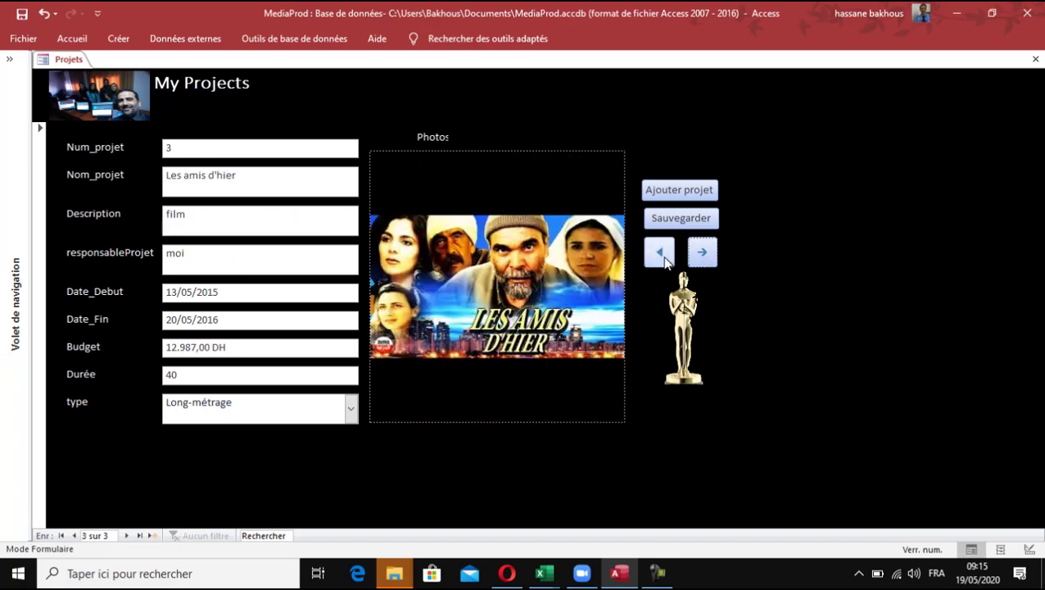
left_click(660, 253)
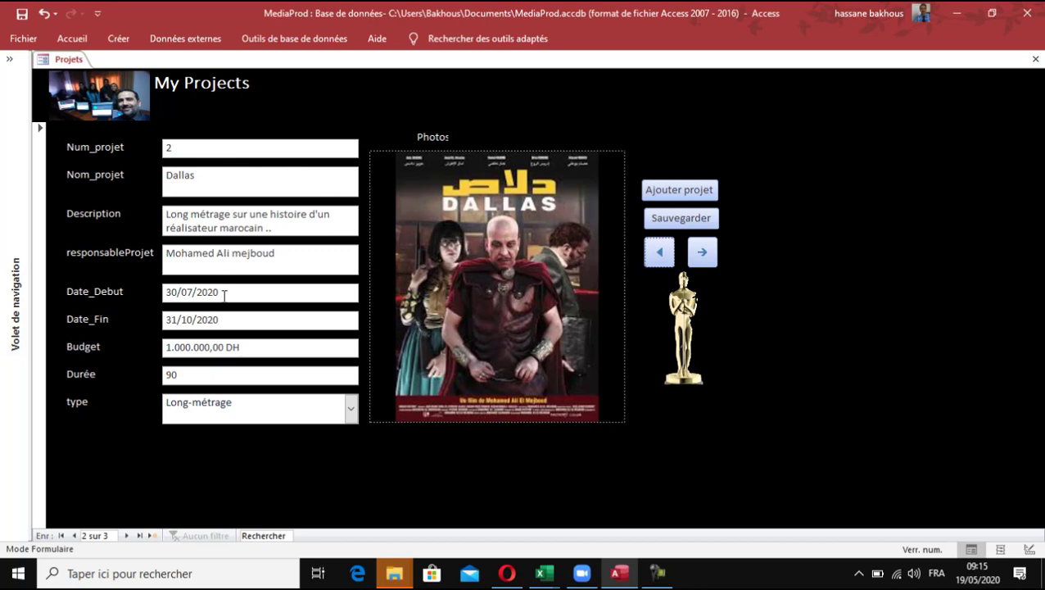
left_click(701, 254)
left_click(701, 254)
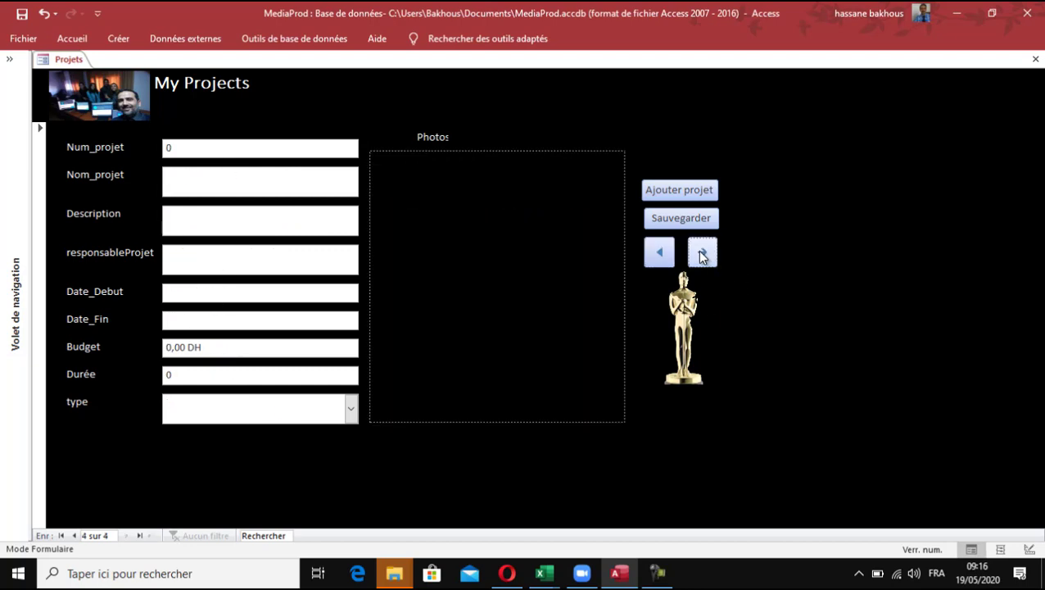
left_click(660, 254)
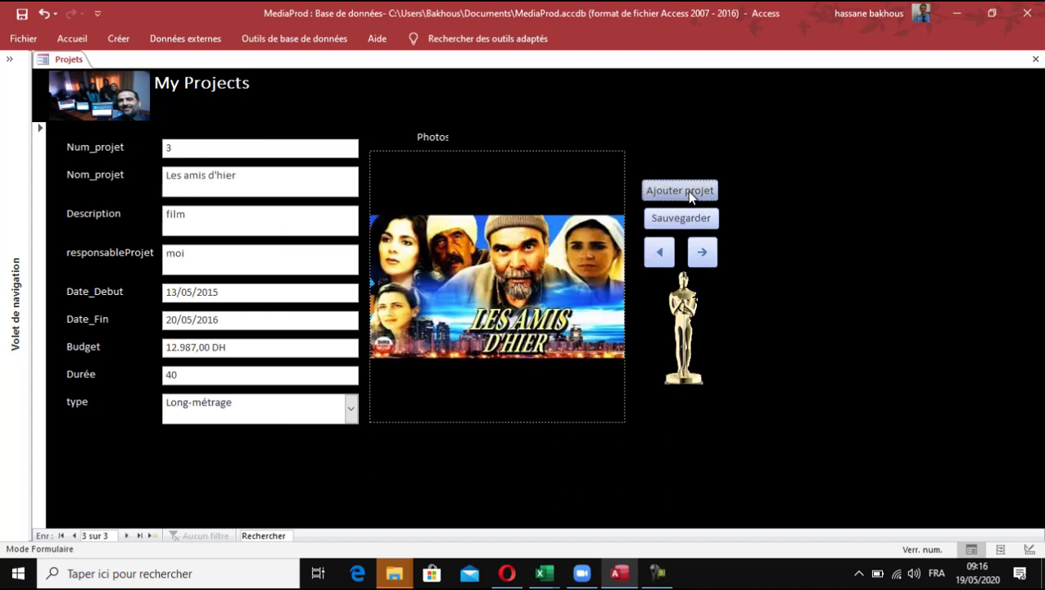
Start a blank project record in the form, then return to the Dallas project
left_click(689, 195)
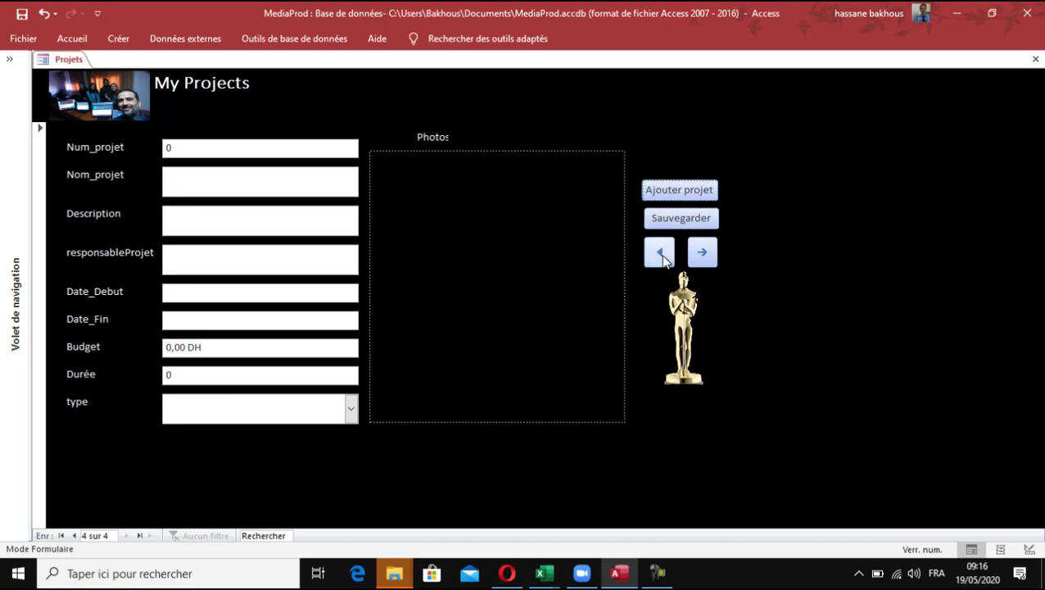
left_click(696, 225)
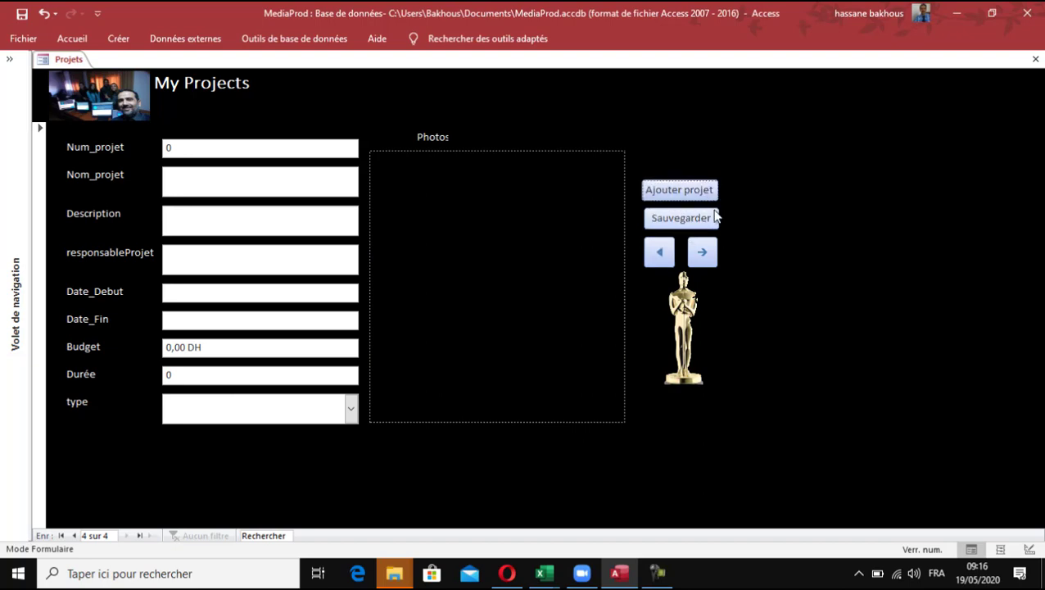
left_click(661, 254)
left_click(661, 254)
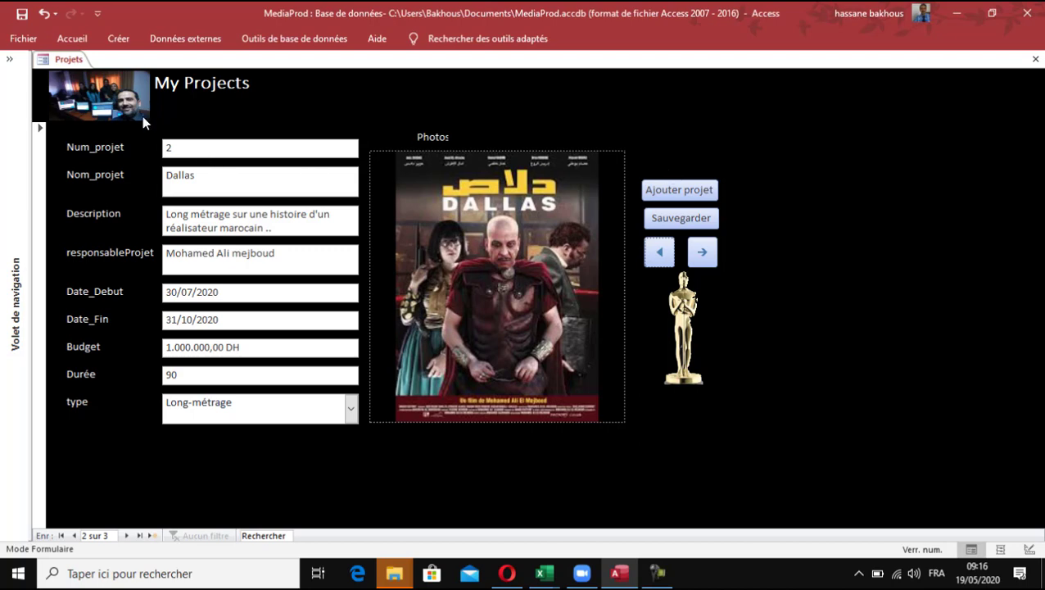
Expand the list of database objects and review the Projets, ressources and Taches tables and the Projets form
left_click(10, 62)
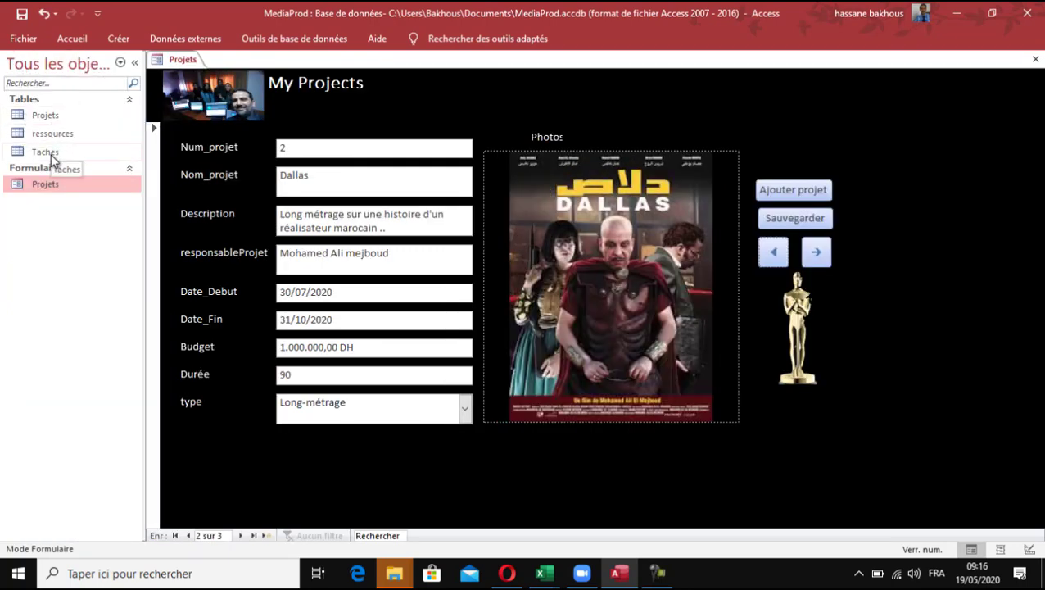
left_click(62, 116)
left_click(67, 134)
left_click(65, 154)
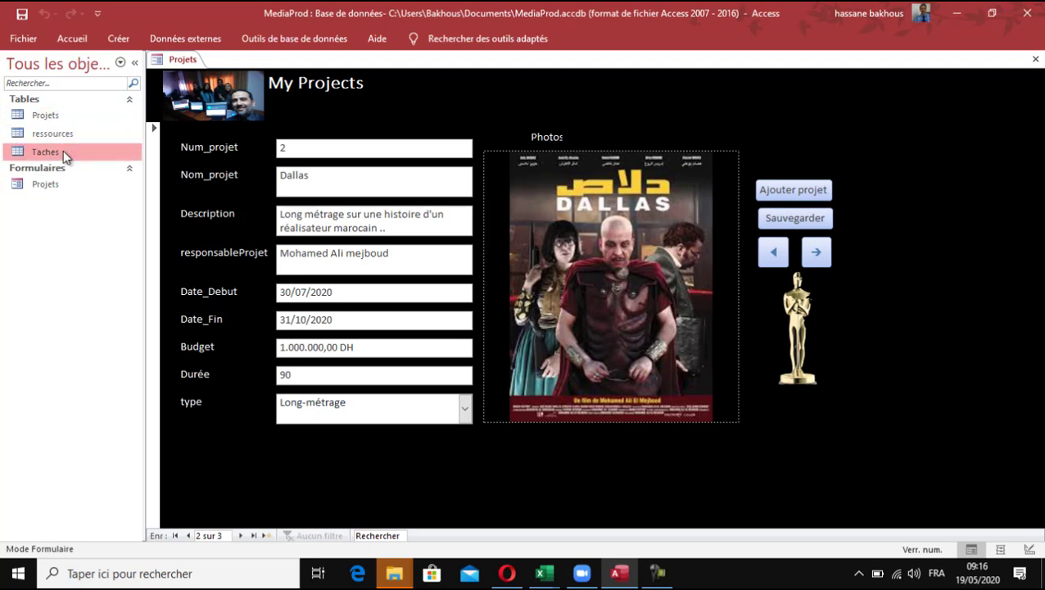
left_click(67, 134)
left_click(65, 118)
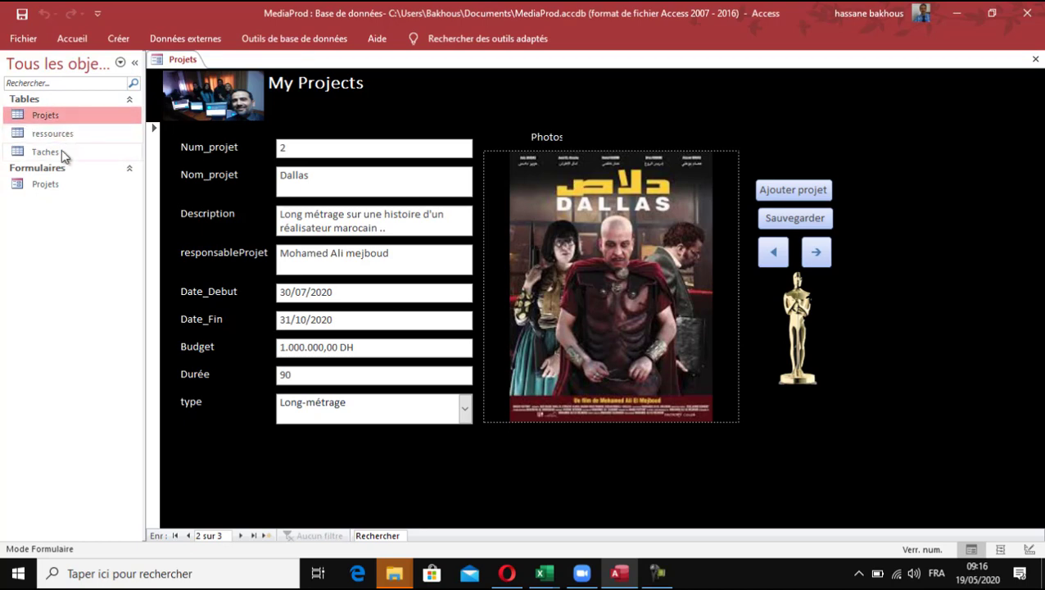
left_click(46, 188)
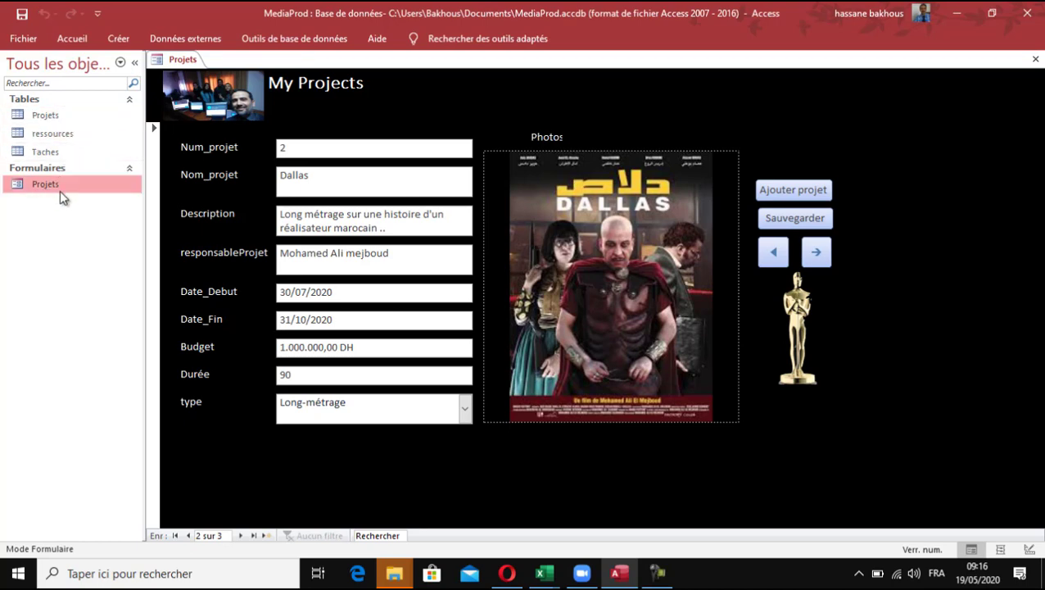
left_click(48, 119)
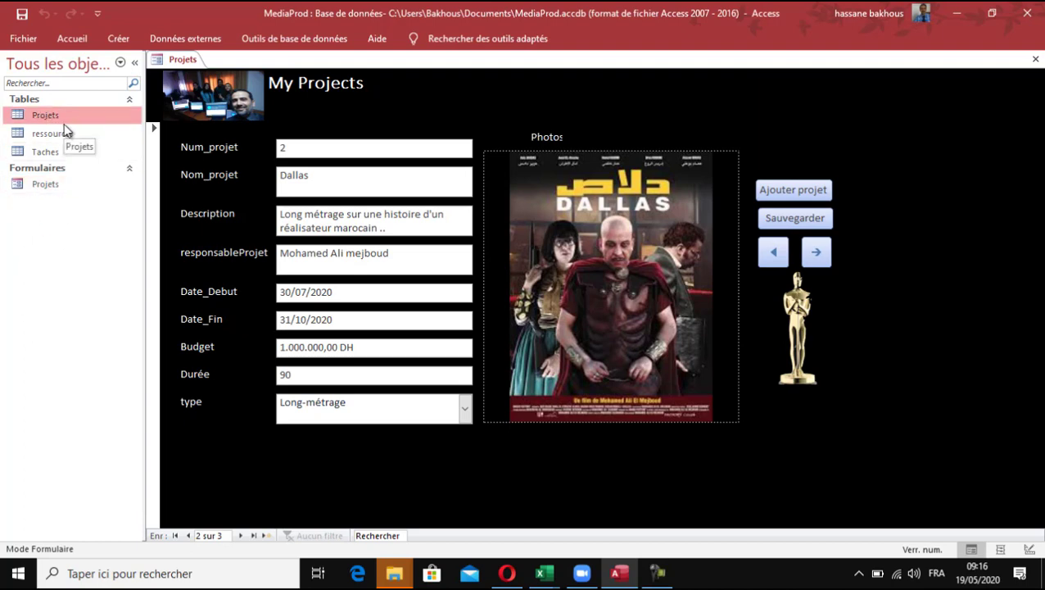
left_click(50, 187)
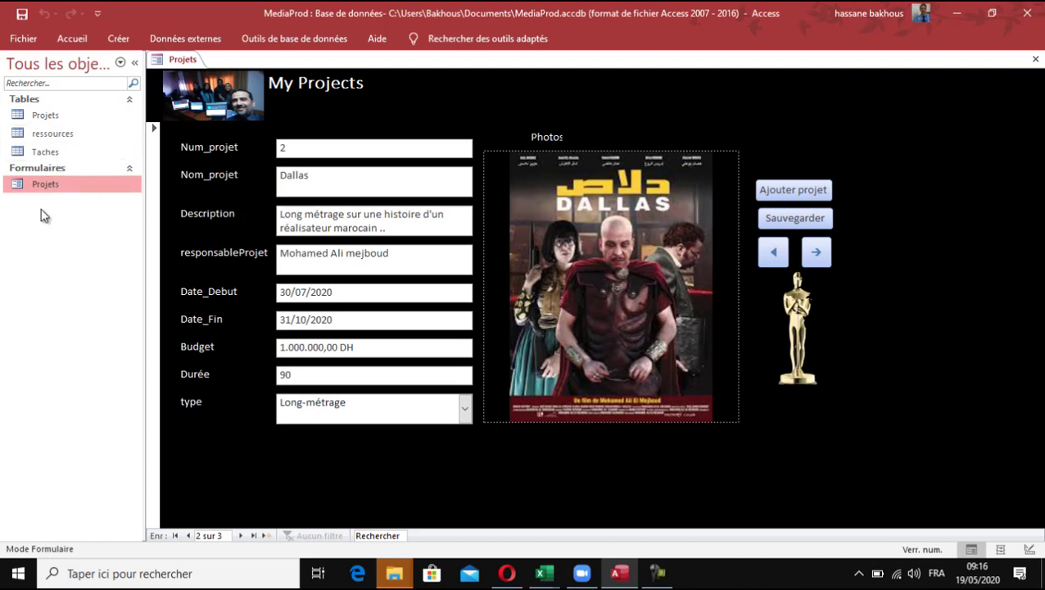
left_click(52, 136)
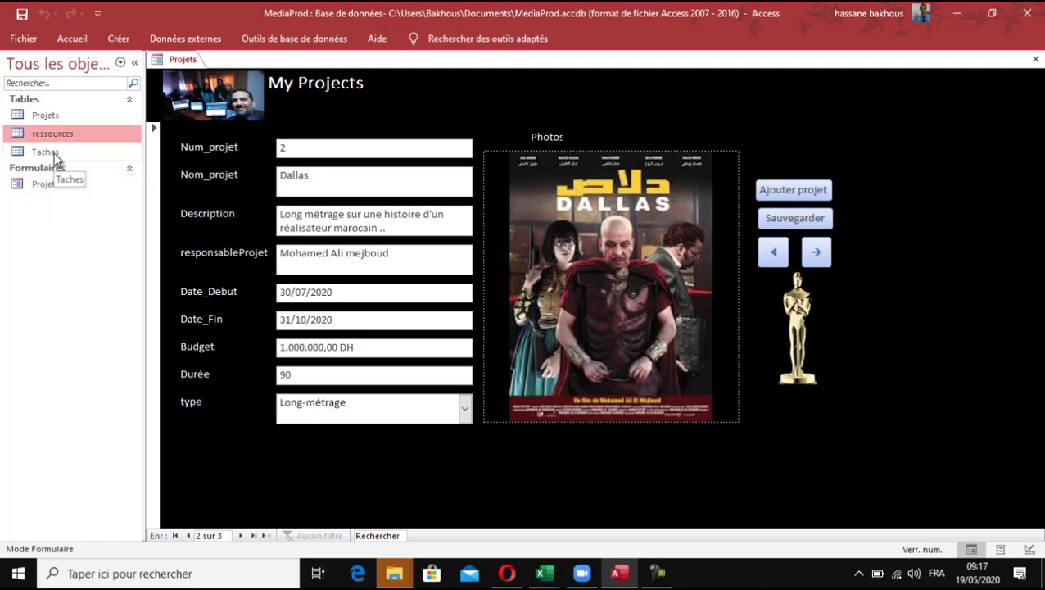
left_click(55, 155)
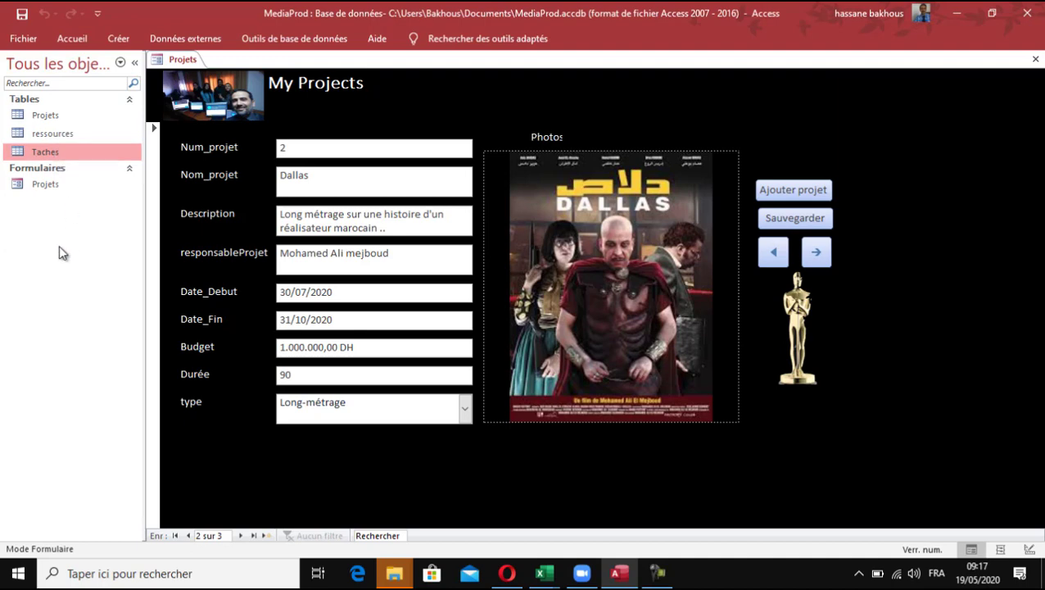
left_click(45, 188)
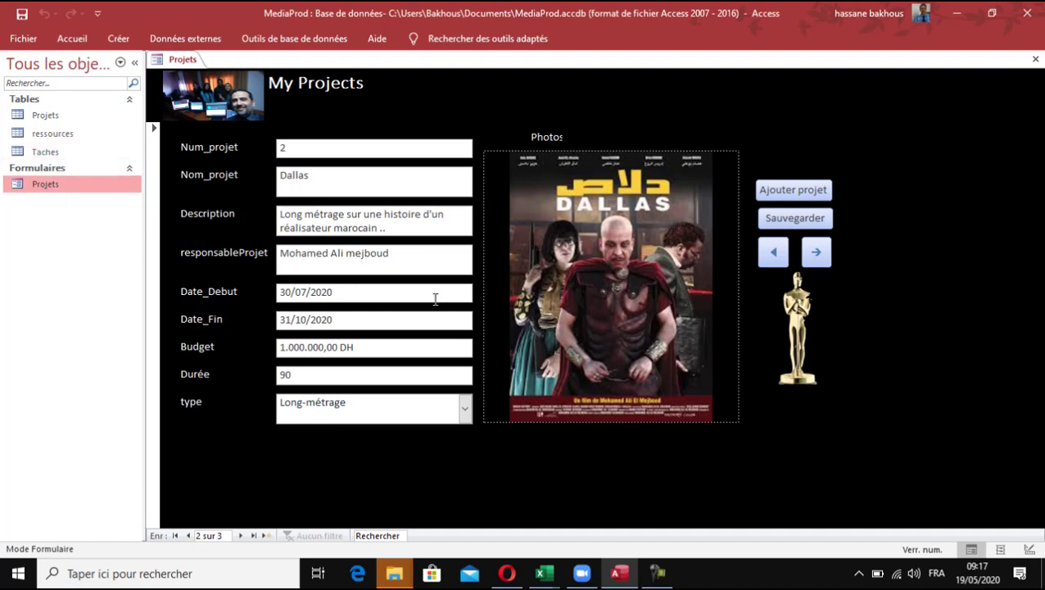
Step from the first project record to the Les amis d'hier record in the Projets form
left_click(774, 254)
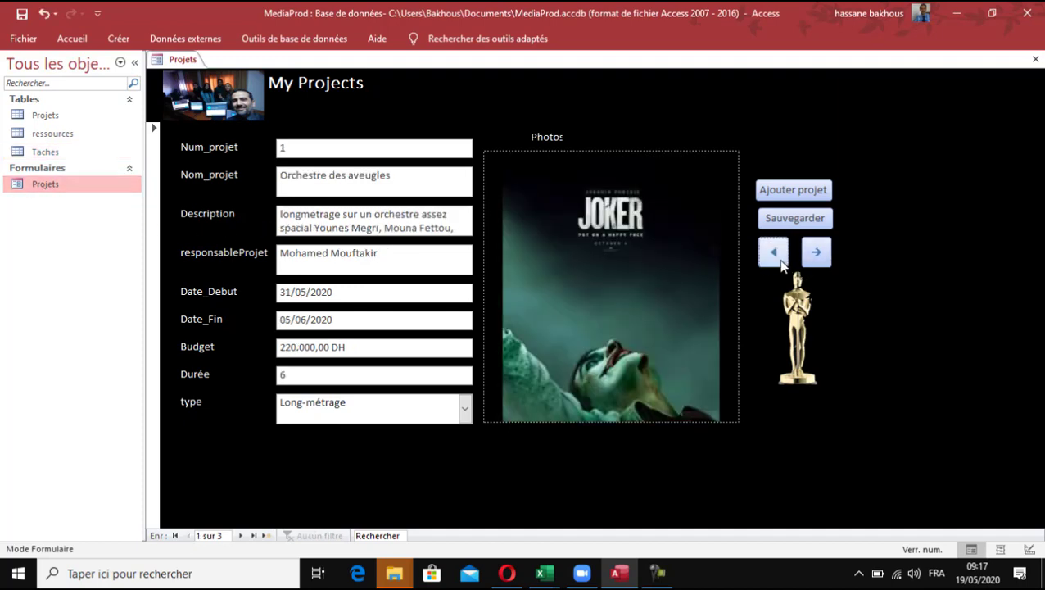
left_click(781, 260)
left_click(524, 237)
left_click(816, 251)
left_click(816, 251)
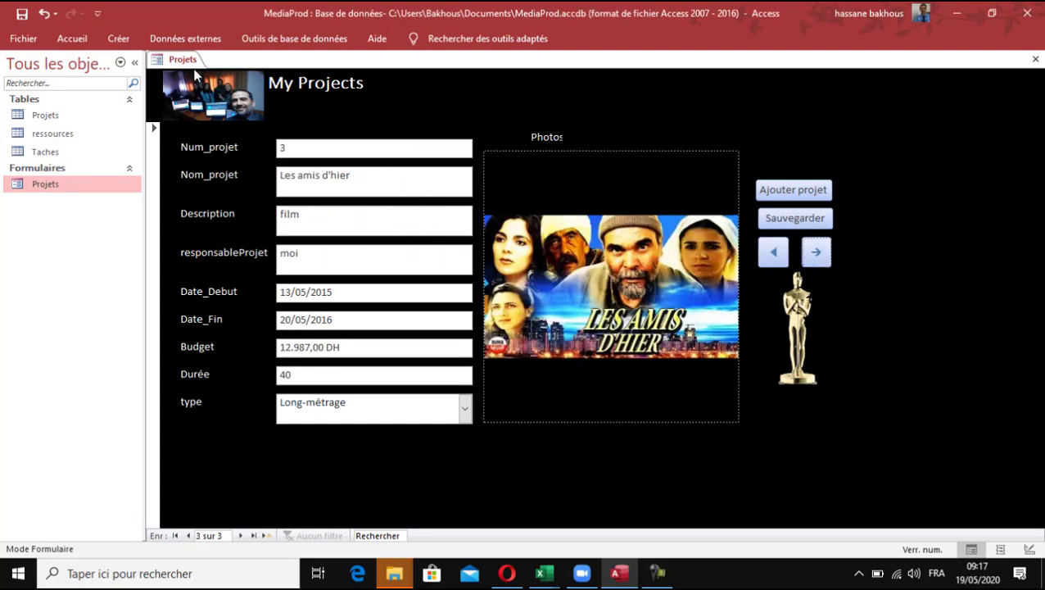
Start the Report Wizard (Assistant État) with the Projets table as the source
left_click(119, 38)
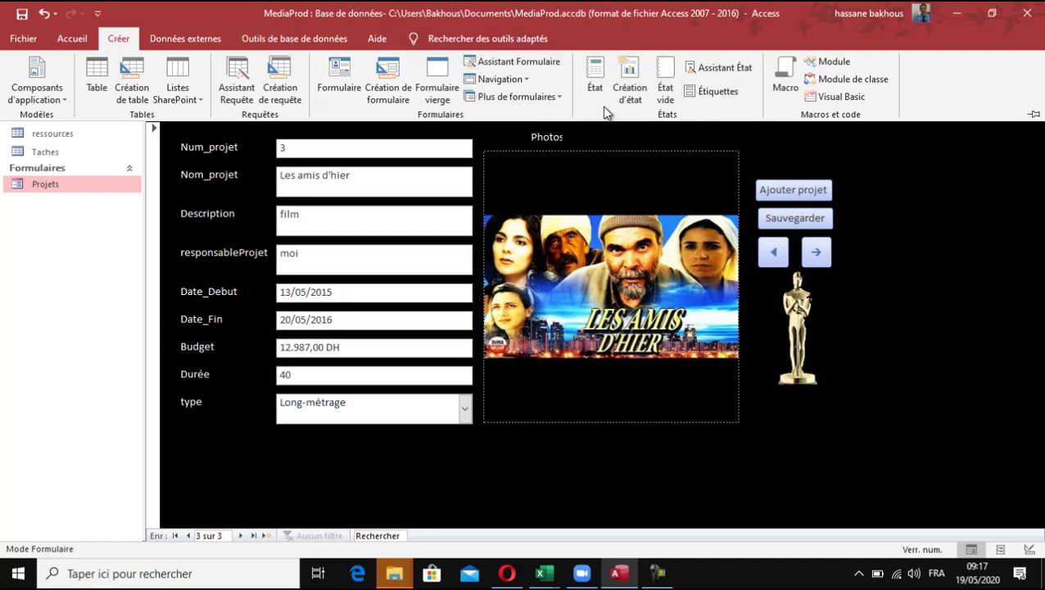
left_click(722, 72)
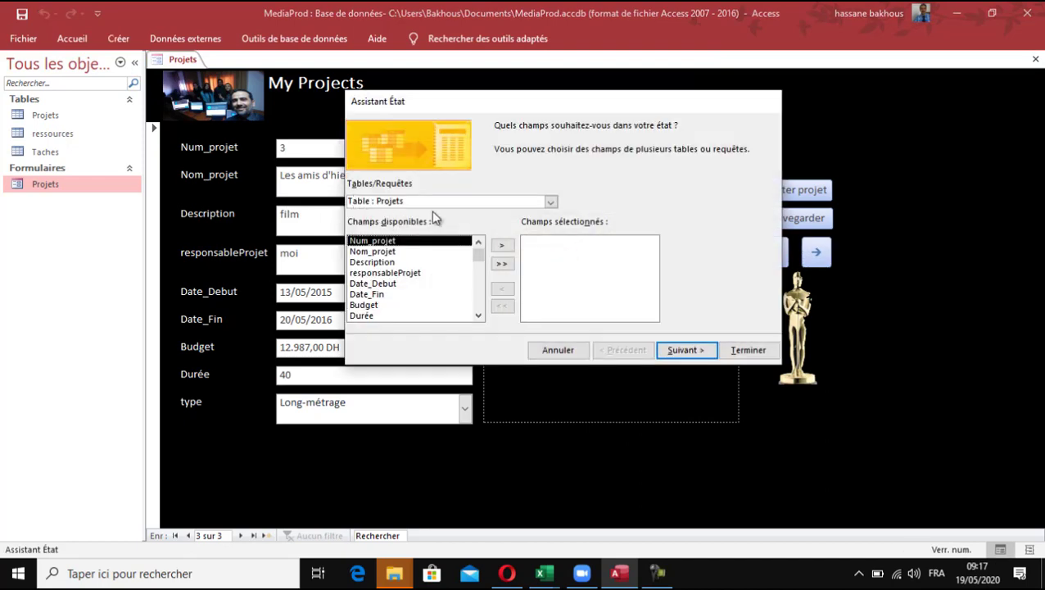
left_click(552, 203)
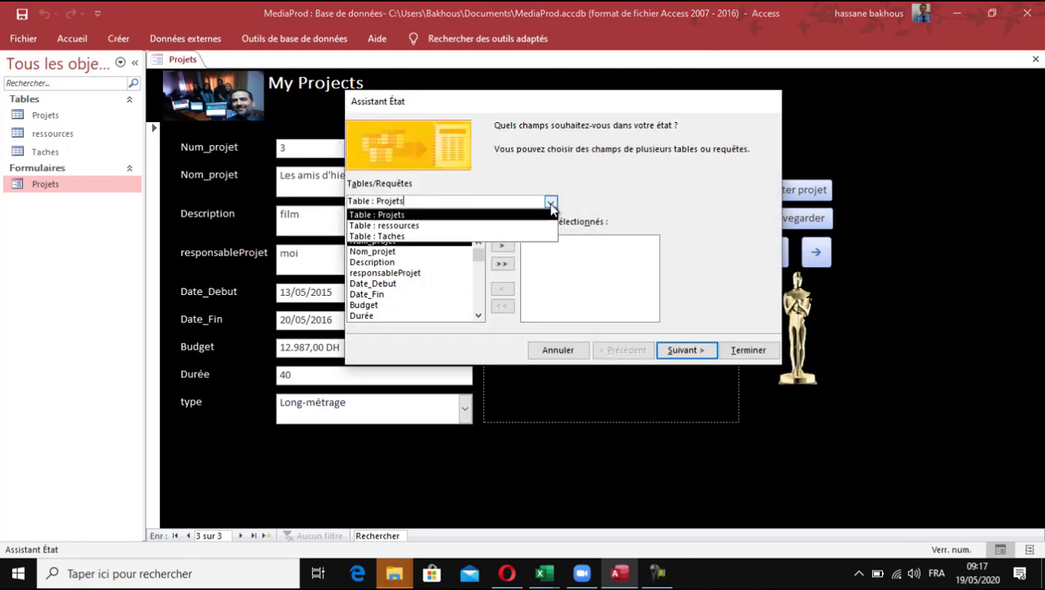
left_click(409, 219)
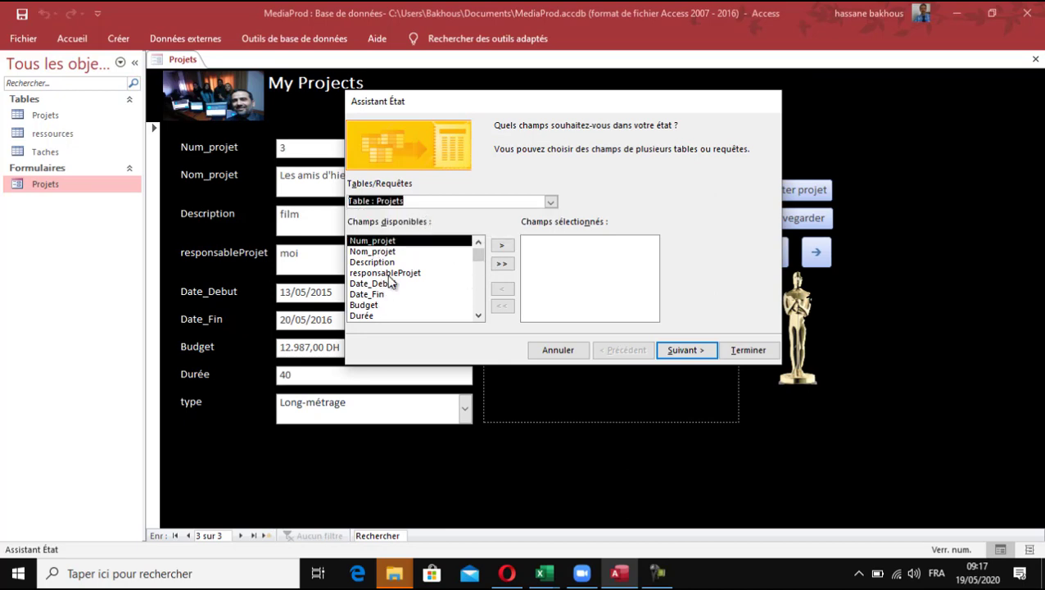
left_click(423, 202)
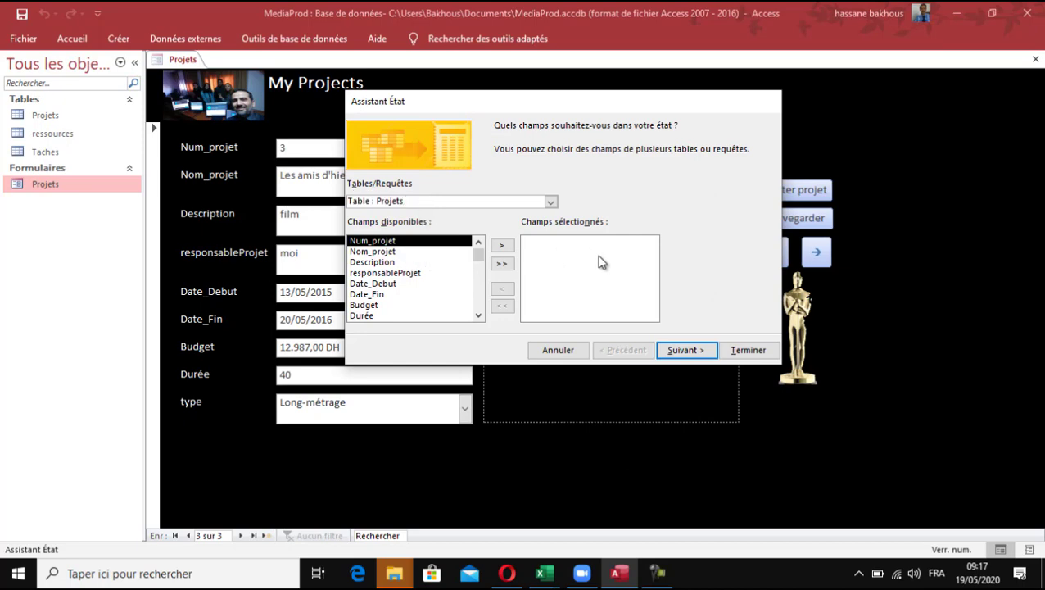
left_click(556, 255)
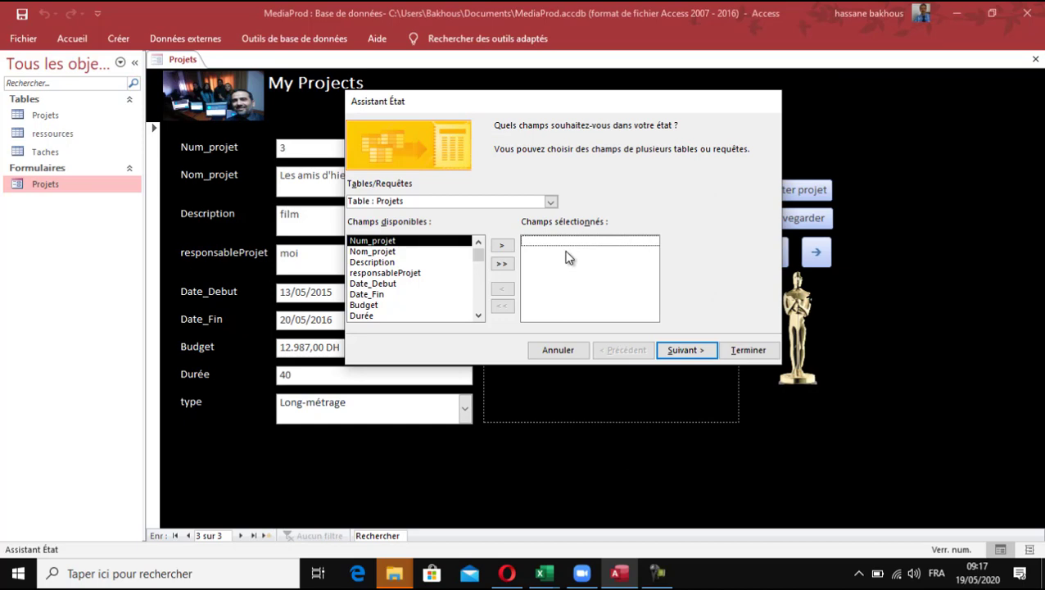
Add Num_projet, Nom_projet, Description, responsableProjet, Date_Debut, Date_Fin, Budget, Durée, type and photo to the report's selected fields
left_click(504, 248)
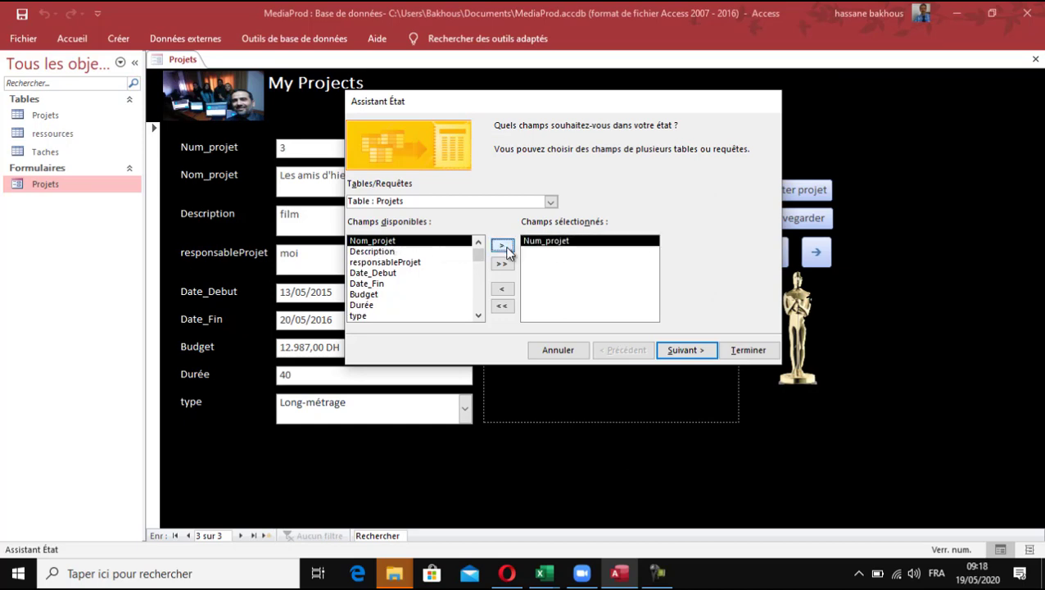
left_click(505, 248)
left_click(505, 247)
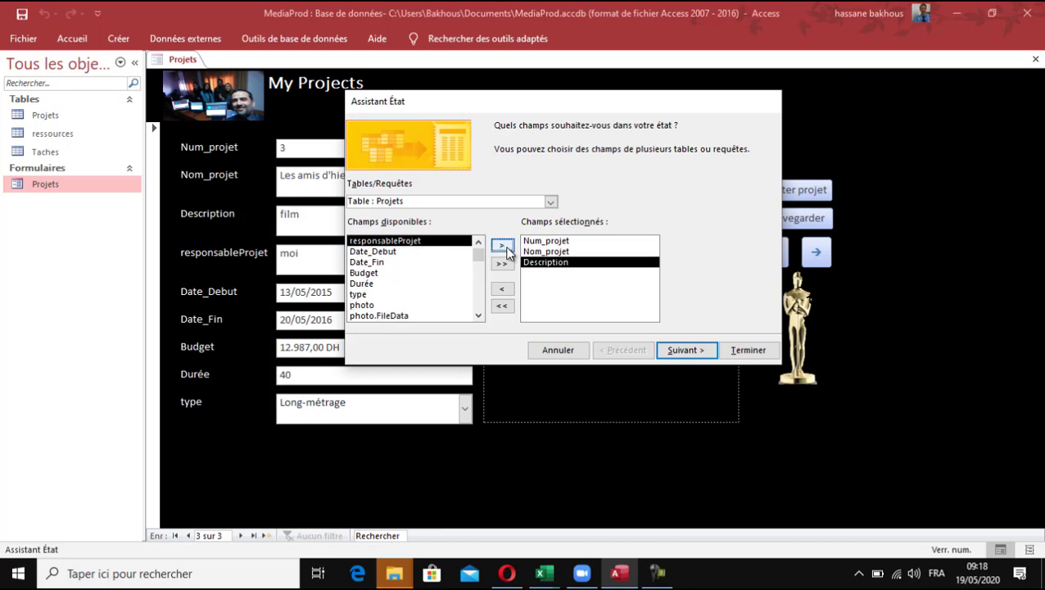
left_click(505, 246)
left_click(504, 246)
left_click(505, 246)
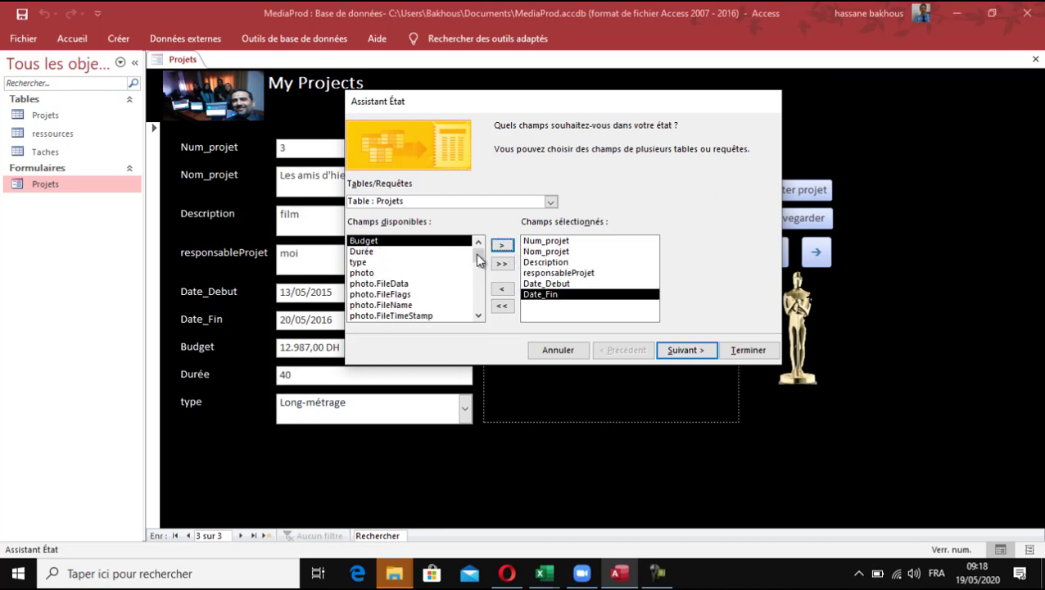
left_click(504, 247)
left_click(504, 247)
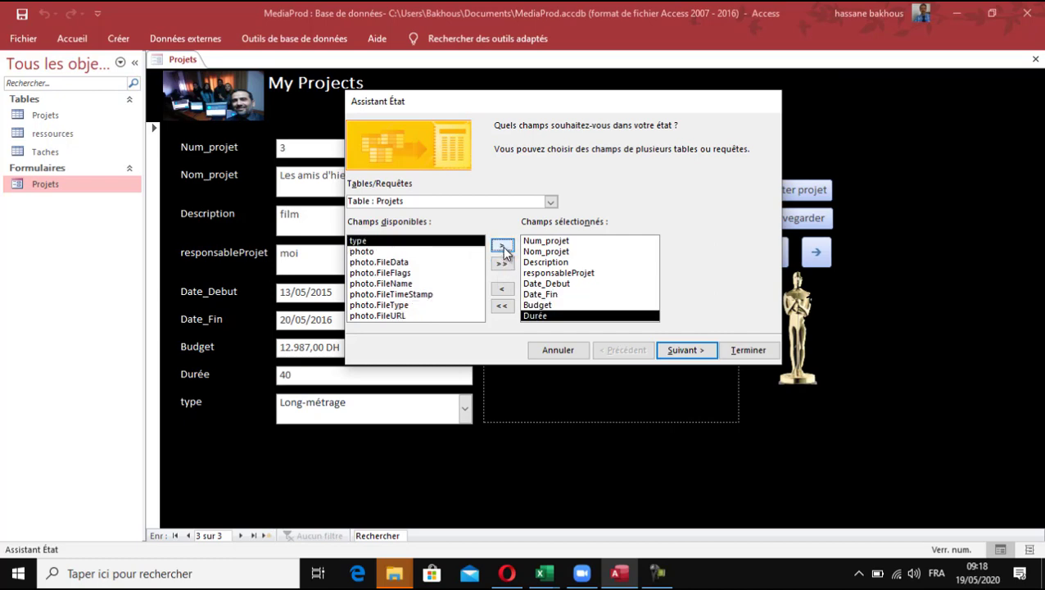
left_click(504, 248)
left_click(503, 248)
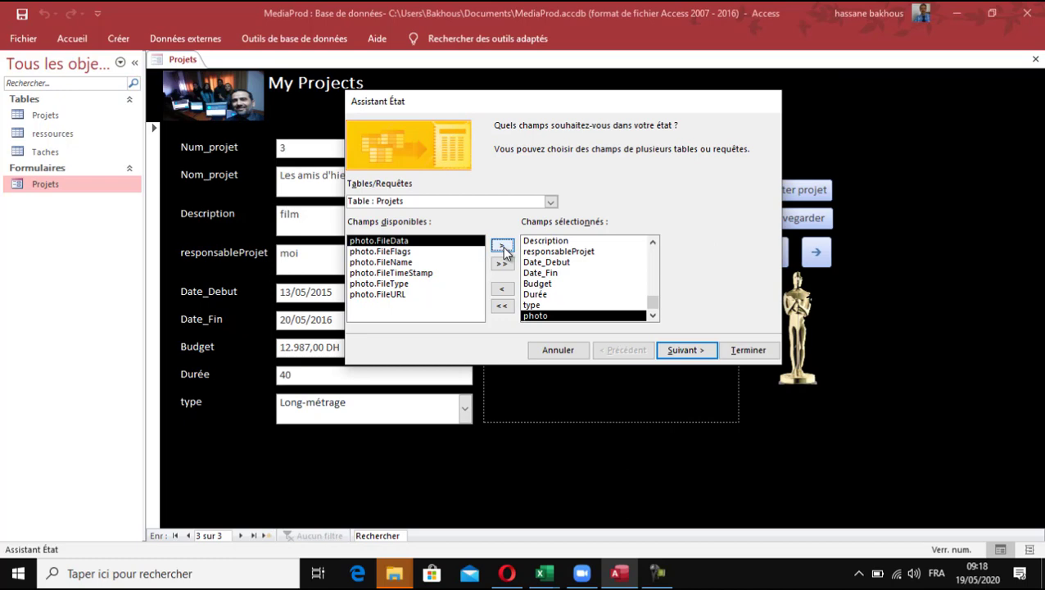
Accept the chosen fields and add type as the report's grouping level
left_click(682, 351)
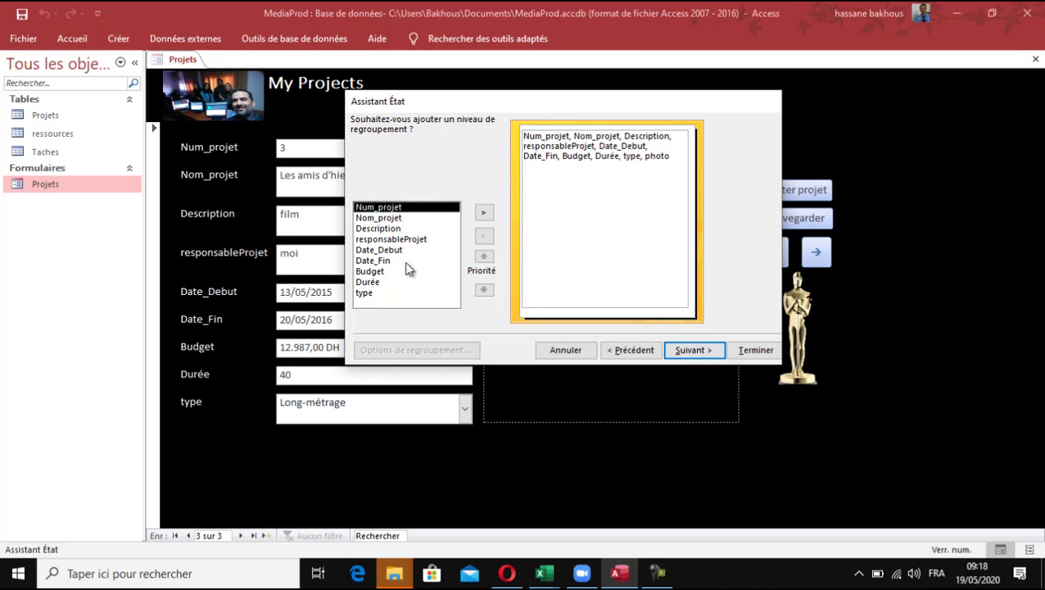
left_click(366, 294)
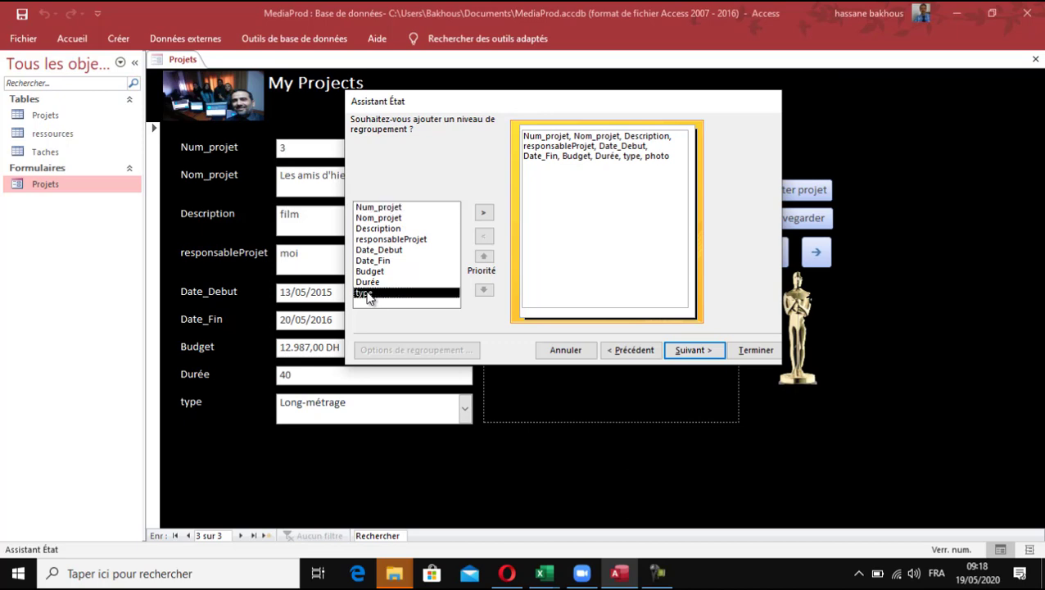
left_click(485, 212)
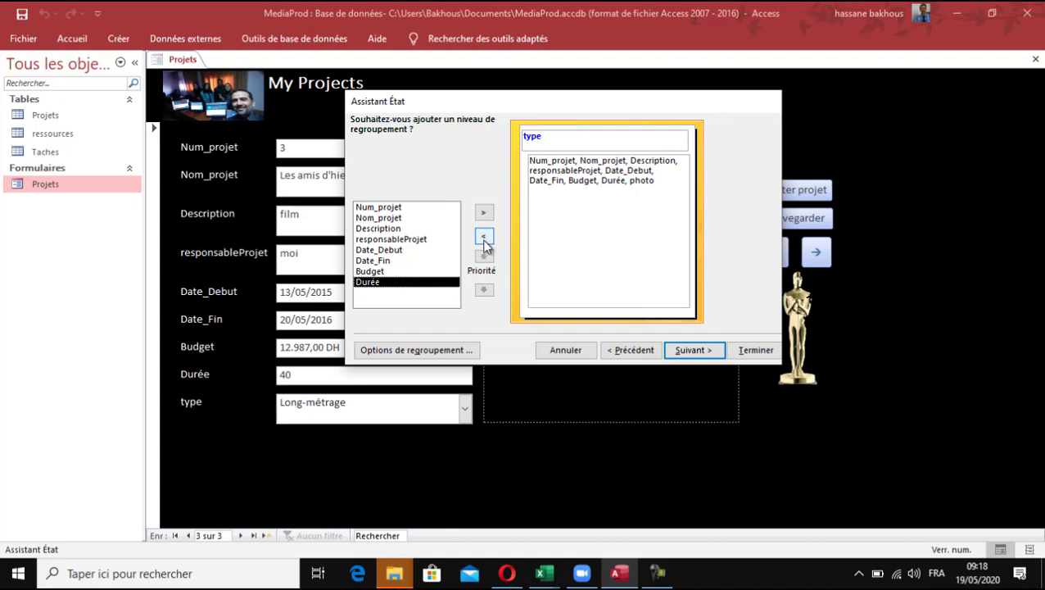
Accept the type grouping and continue the report without specifying any sort field
left_click(697, 351)
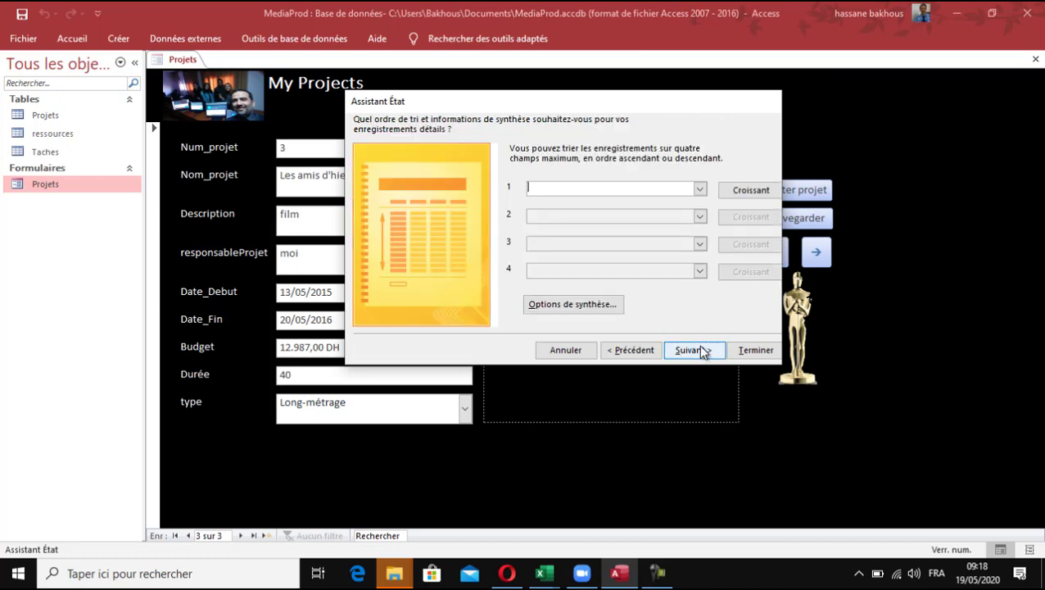
left_click(700, 190)
left_click(706, 188)
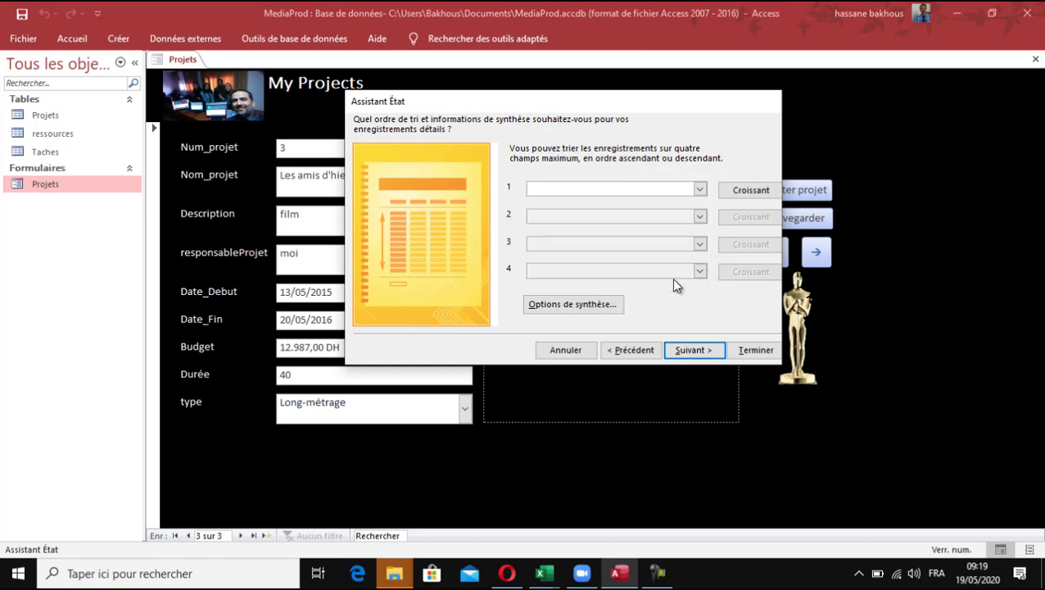
left_click(695, 351)
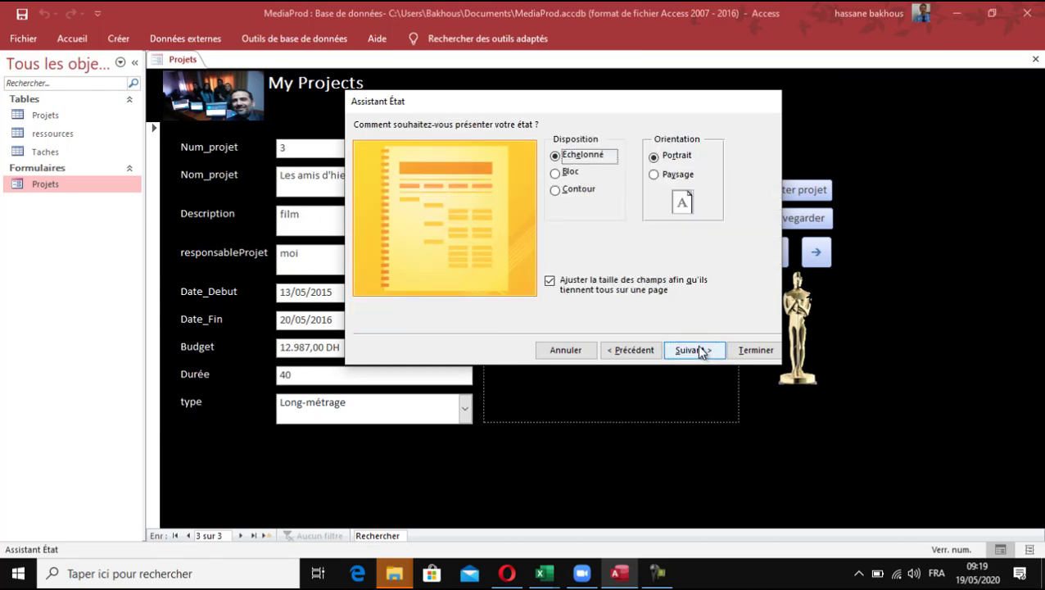
Compare the Portrait and Paysage orientations and the Échelonné, Bloc and Contour layouts, ending on Portrait and Échelonné
left_click(655, 173)
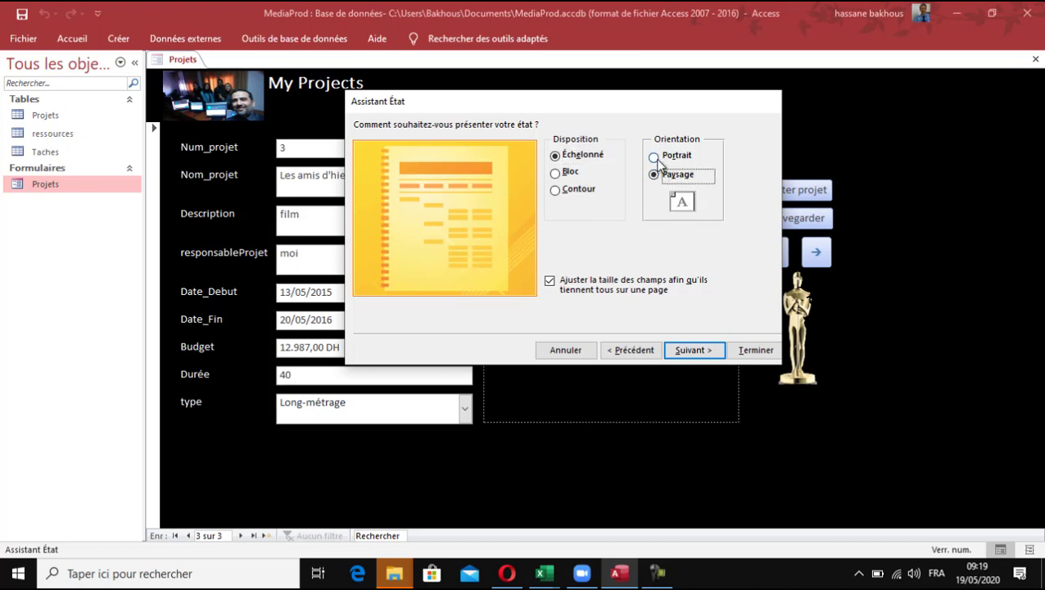
left_click(654, 157)
left_click(654, 174)
left_click(655, 158)
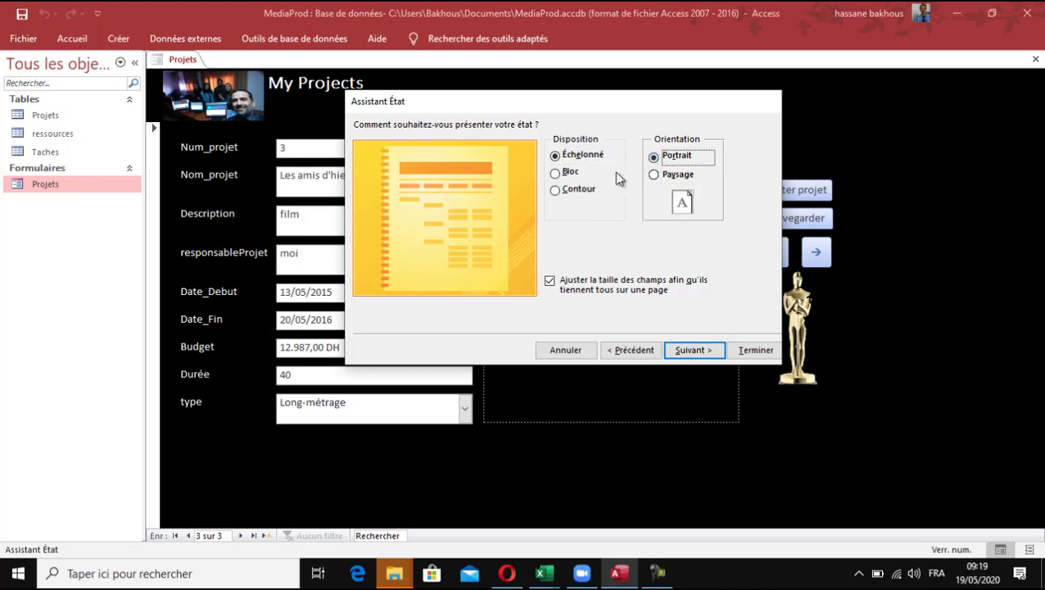
left_click(556, 173)
left_click(561, 191)
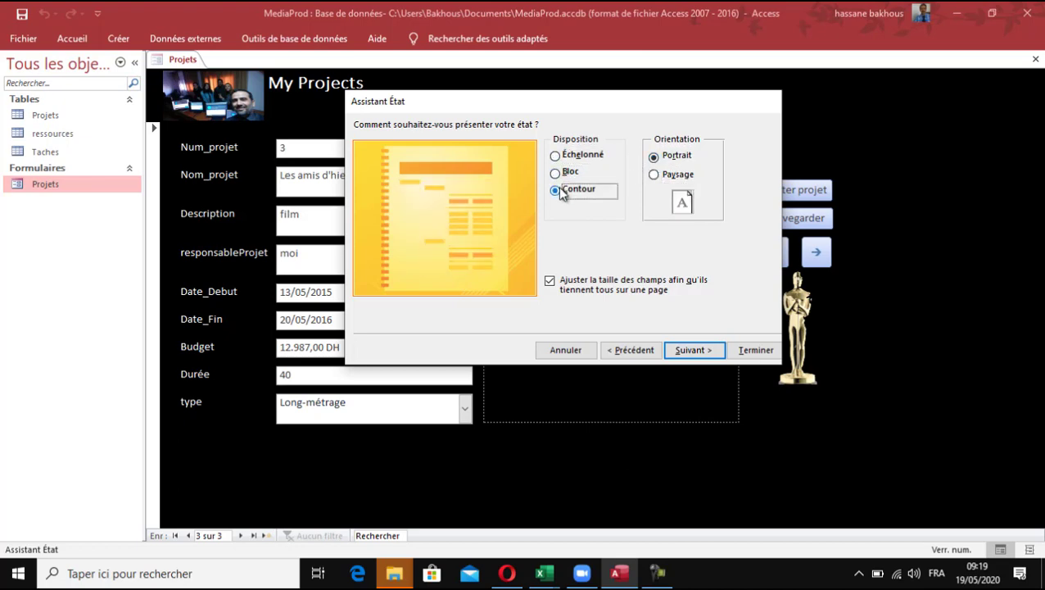
left_click(561, 175)
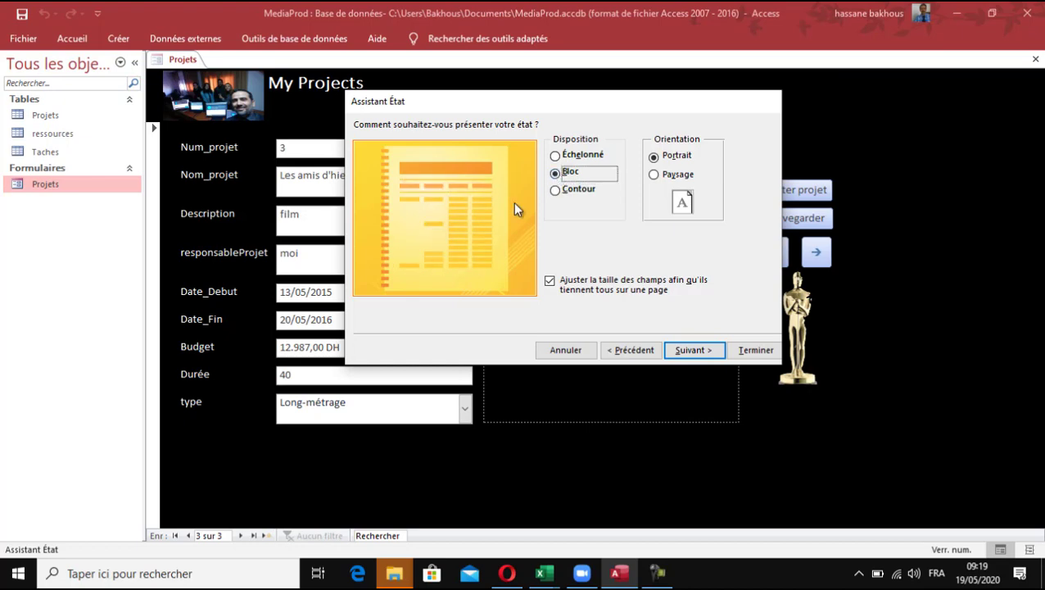
left_click(557, 193)
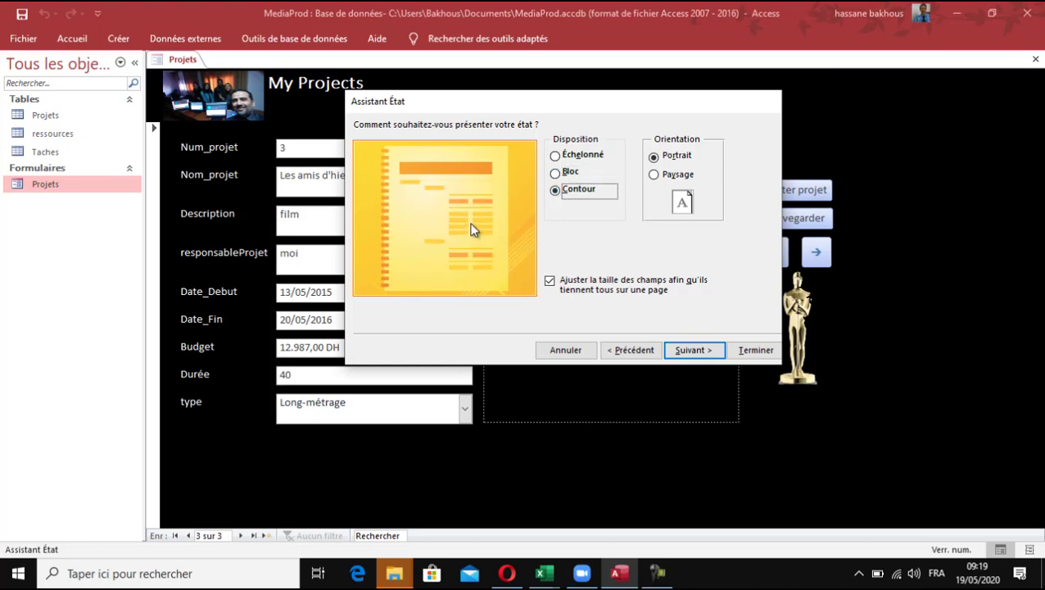
left_click(561, 158)
left_click(559, 172)
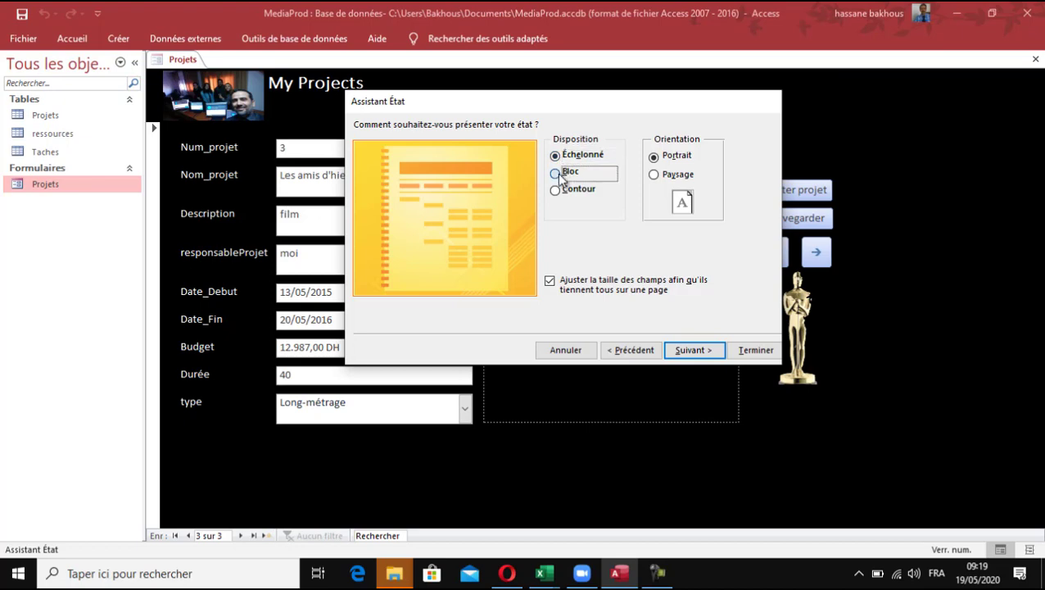
left_click(561, 159)
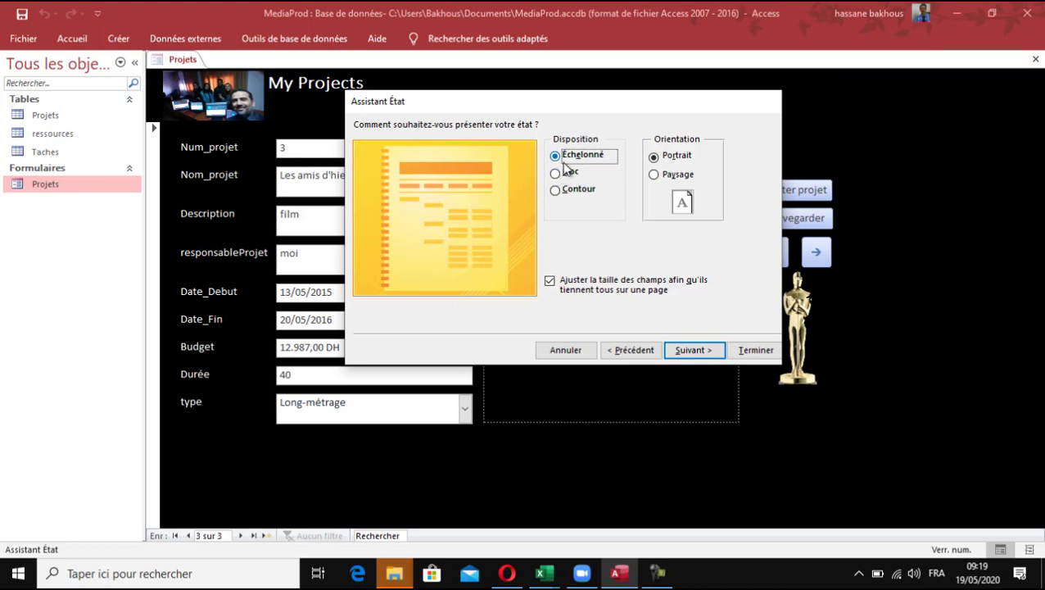
Accept the layout and finish the report with the title Projets, choosing Aperçu de l'état
left_click(680, 351)
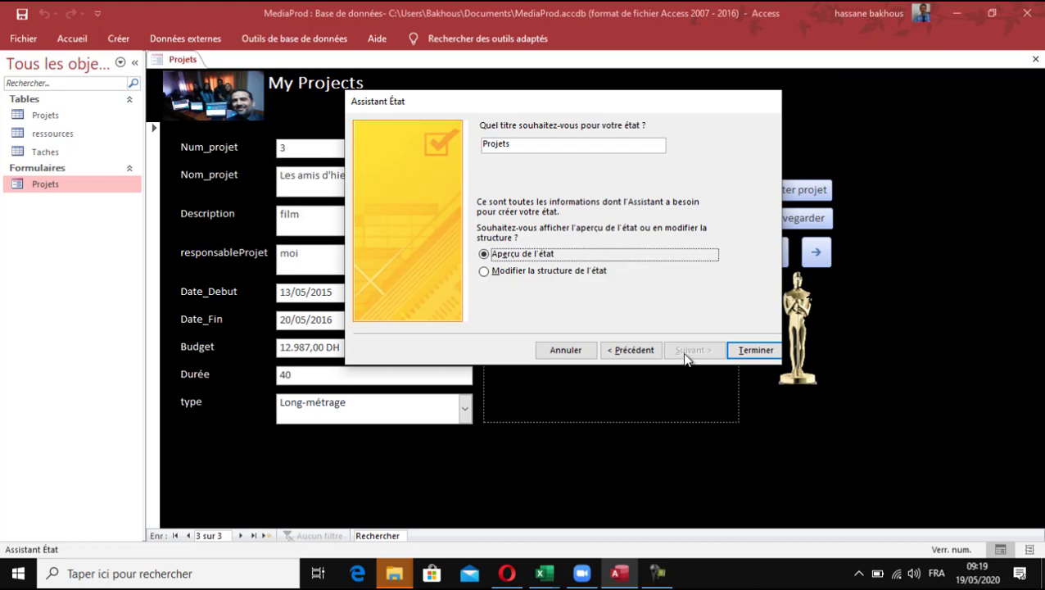
left_click(505, 275)
left_click(517, 256)
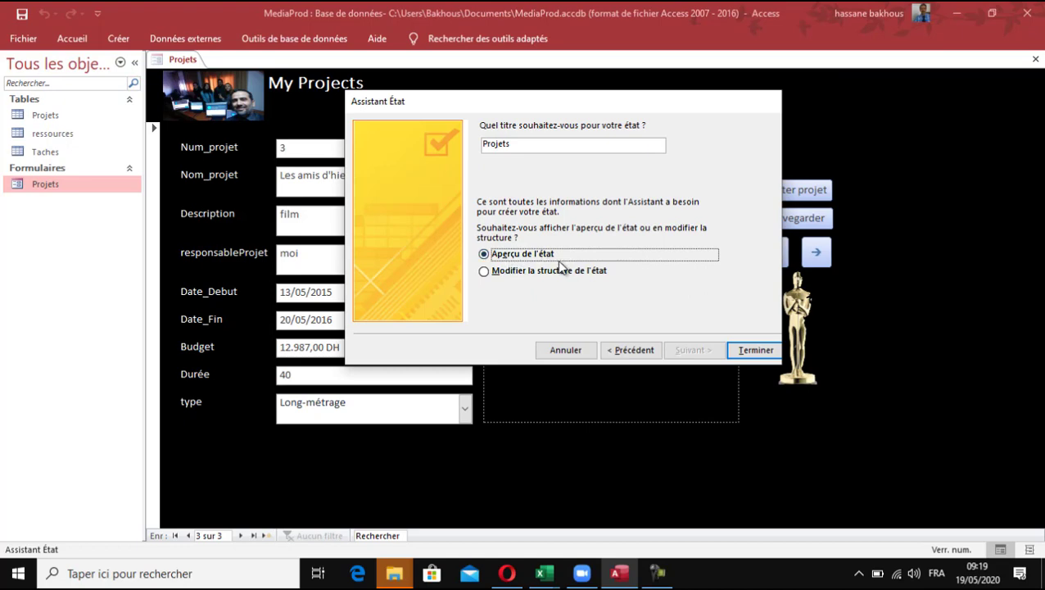
left_click(755, 352)
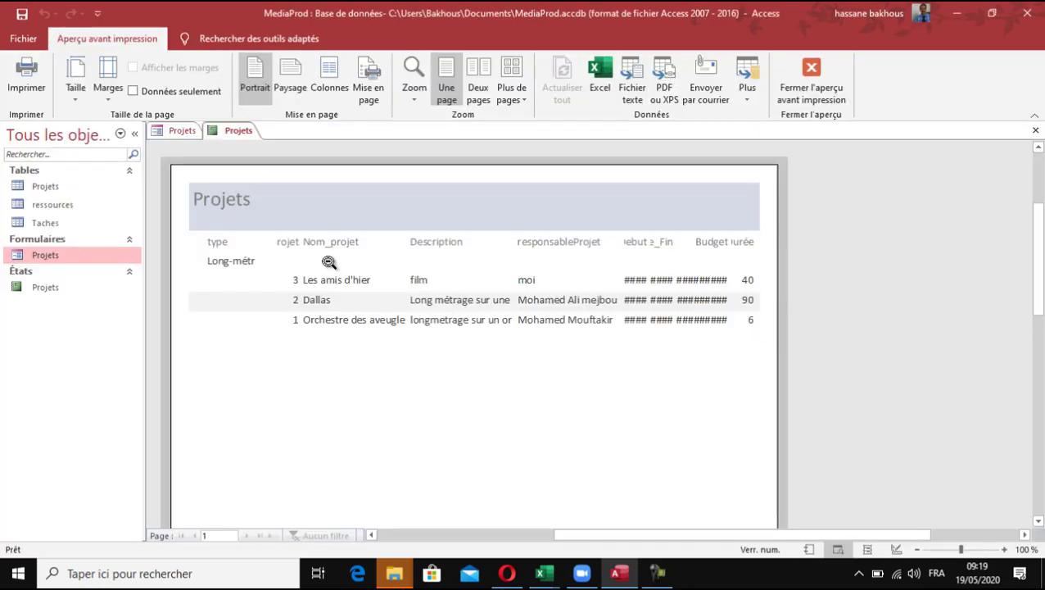
Examine the Projets report preview for how the grouped records, column headings and field values fit on the page
left_click(749, 226)
left_click(650, 211)
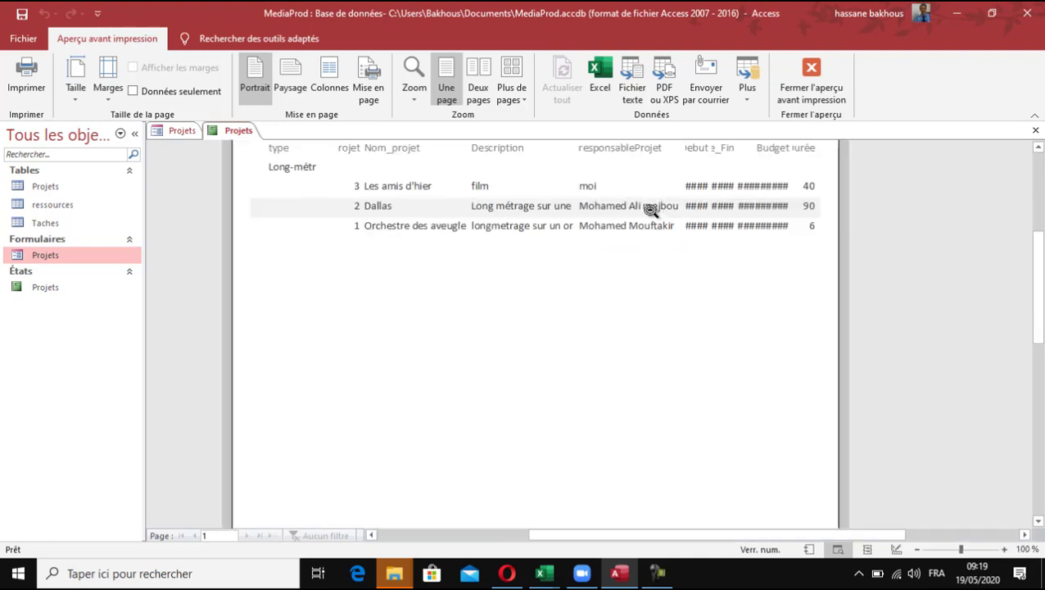
left_click(651, 207)
left_click(638, 196)
left_click(591, 199)
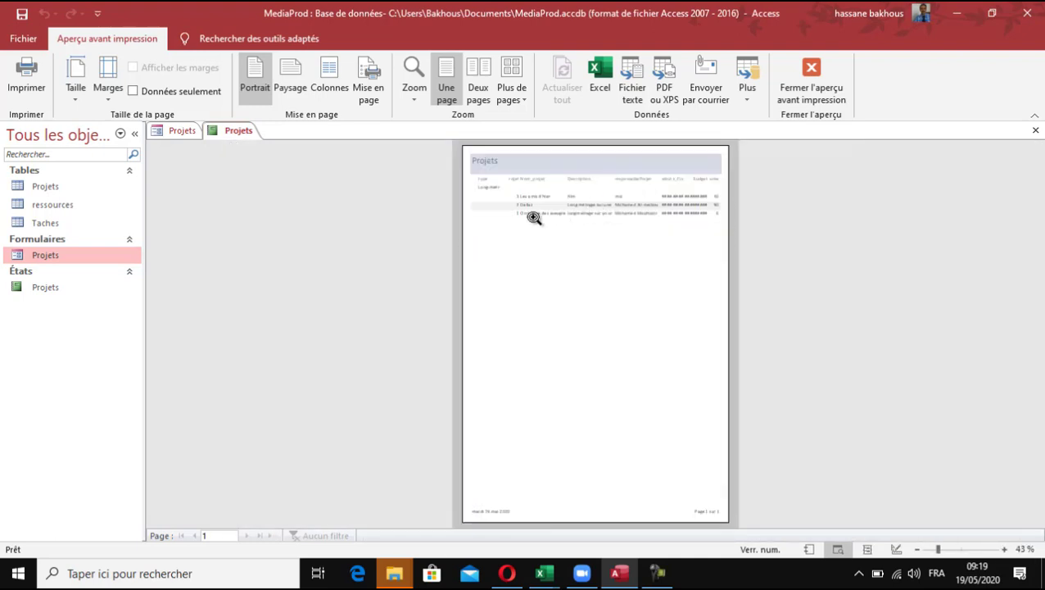
left_click(492, 178)
scroll(497, 228, "up", 1)
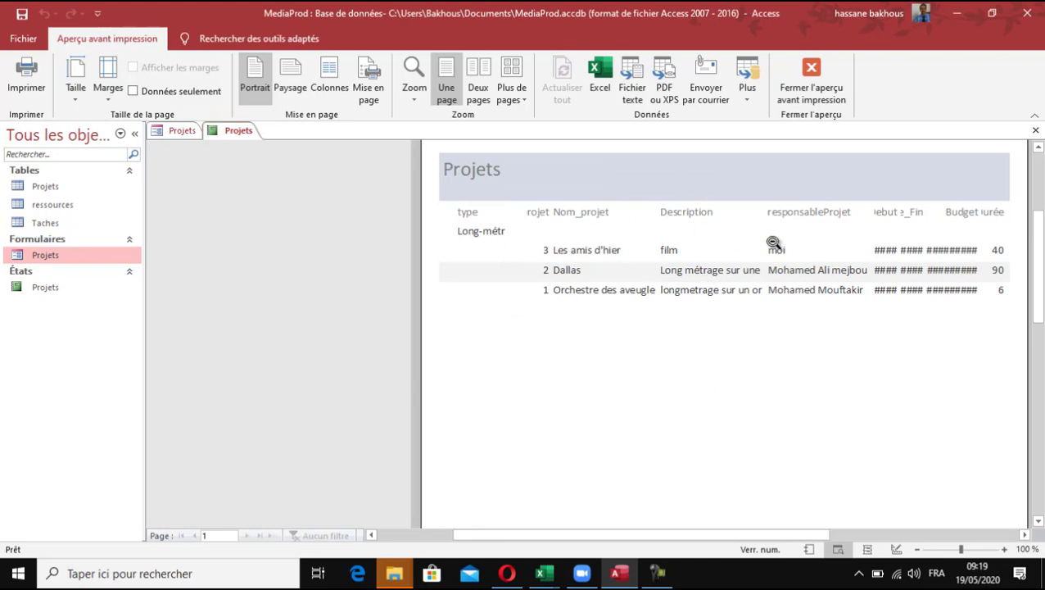
left_click_drag(740, 536, 788, 536)
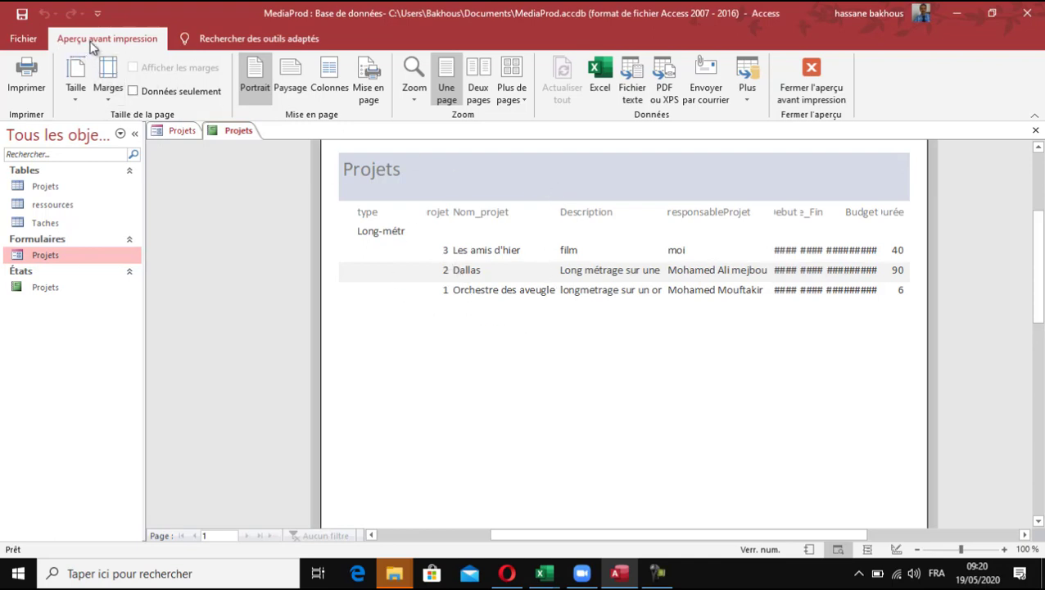
Close the print preview and check the type label and its group header field in the report design
left_click(818, 78)
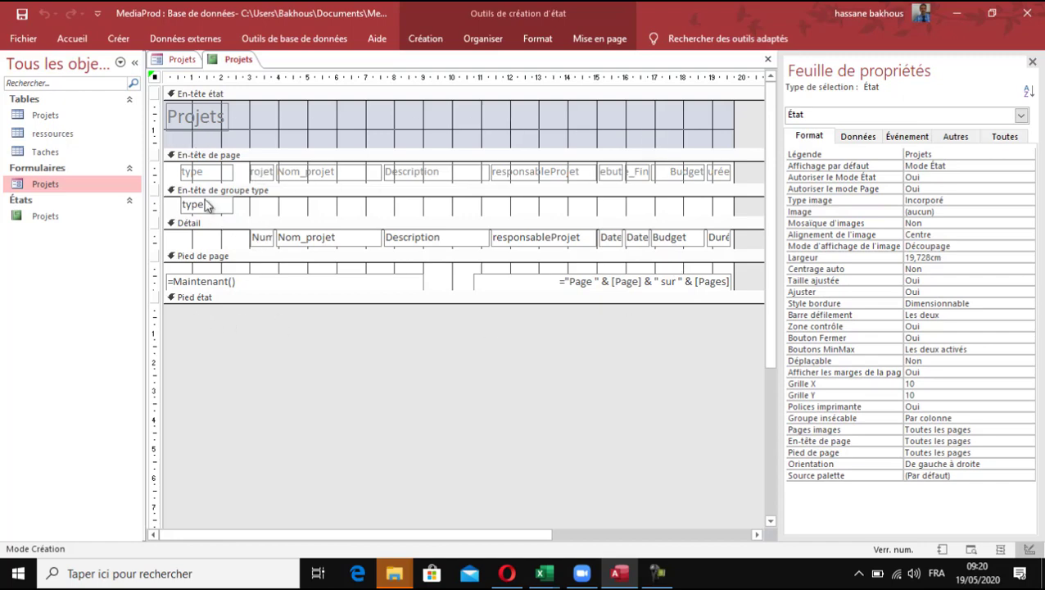
left_click(206, 172)
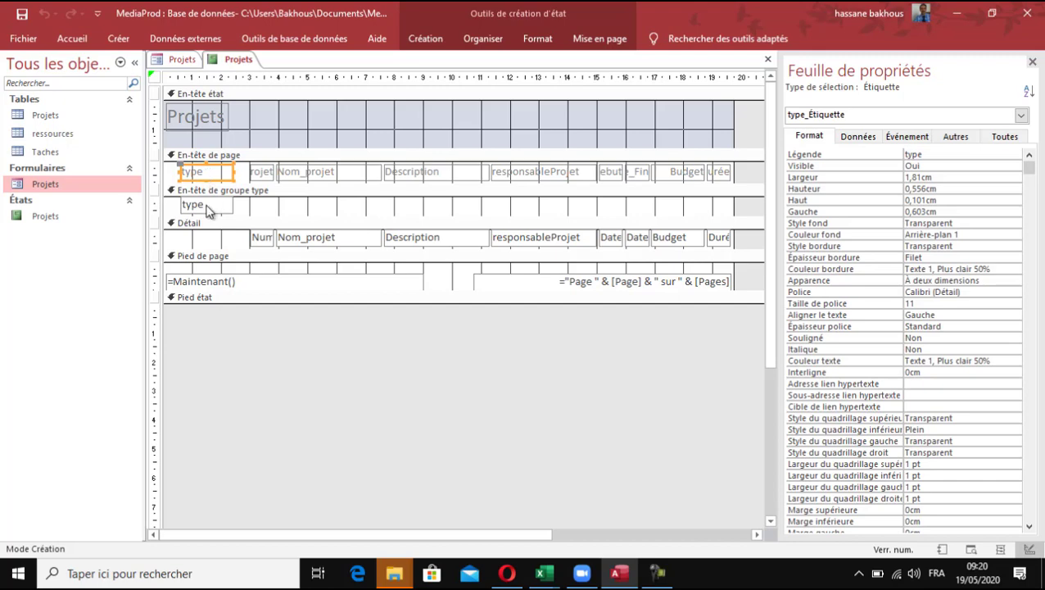
left_click(207, 210)
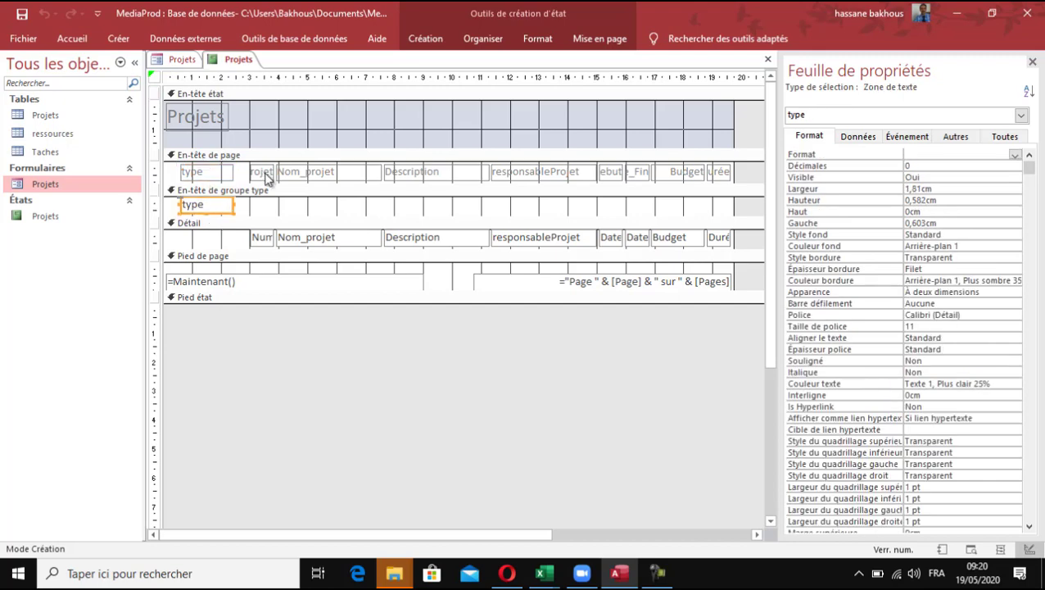
Delete the Num_projet field from the detail section and its label from the page header
left_click(265, 175)
left_click(262, 239)
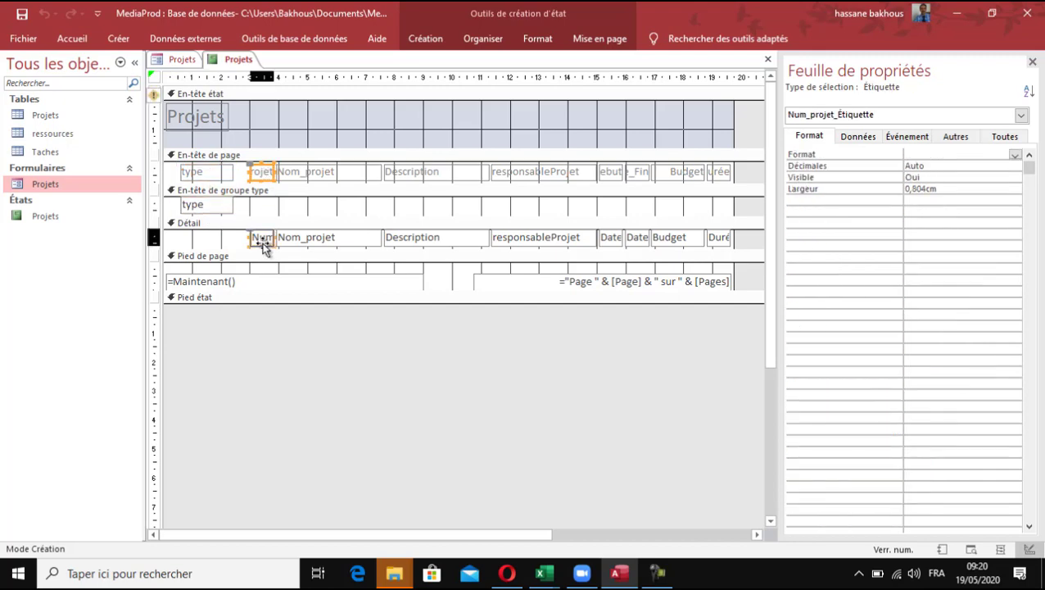
left_click(261, 184)
left_click(264, 236)
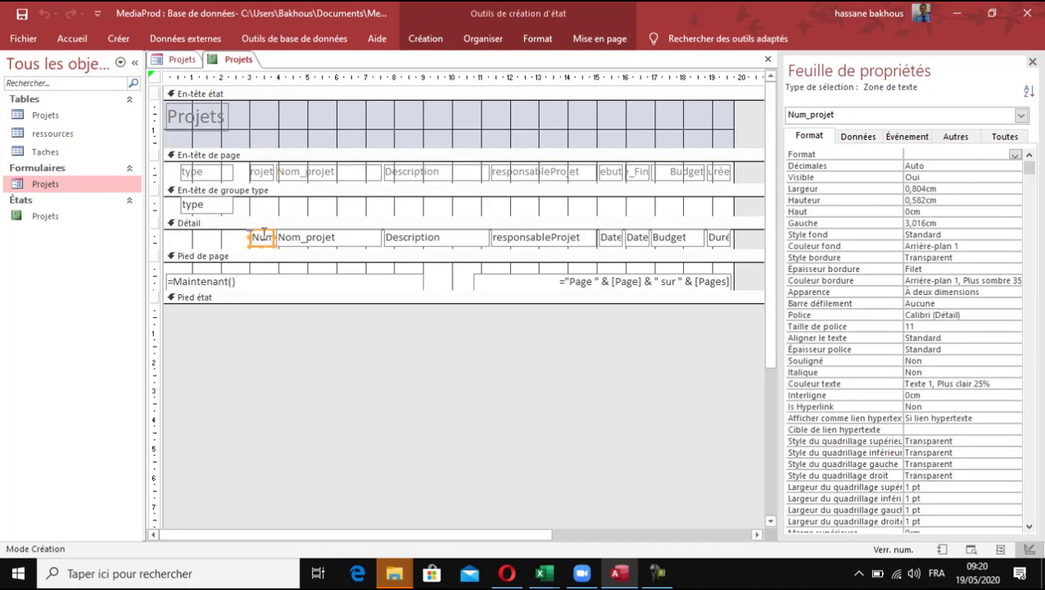
key("Delete")
left_click(262, 172)
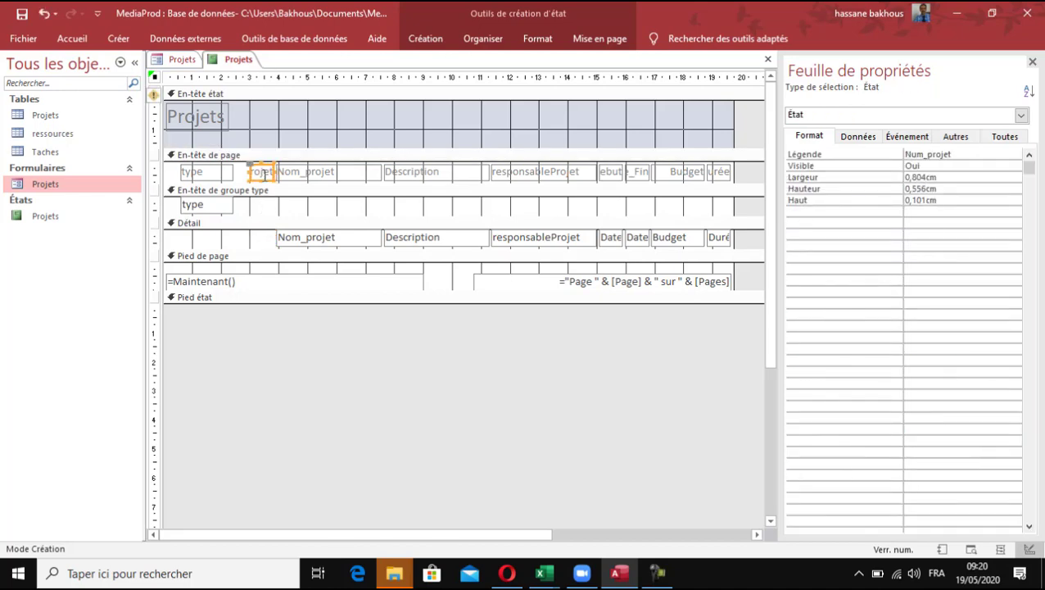
key("Delete")
Move the Nom_projet label and detail field together toward the type column, starting where the type label ends
left_click(287, 173)
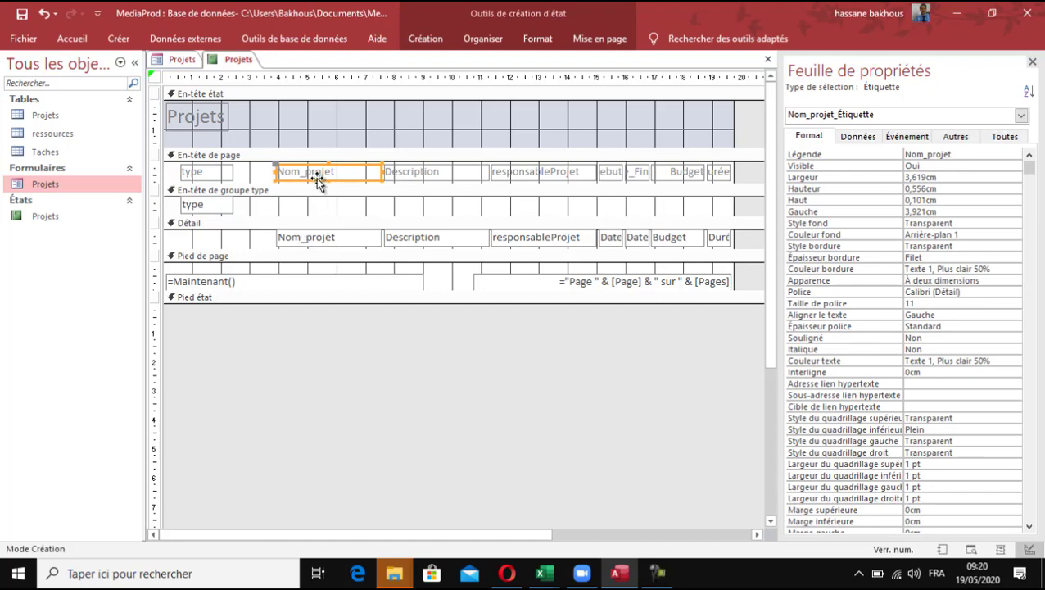
left_click(308, 236)
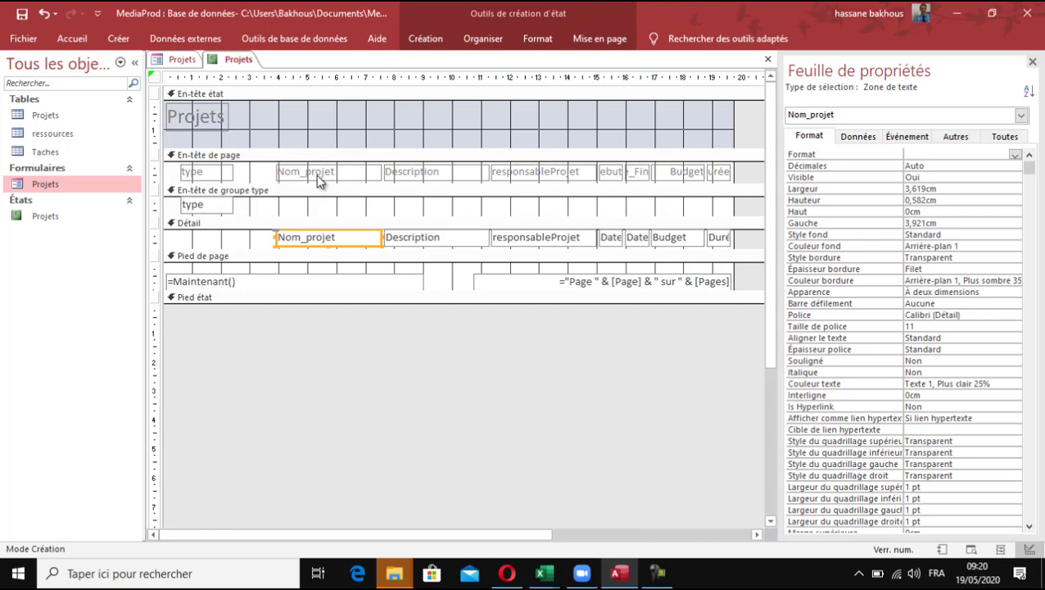
left_click(319, 177)
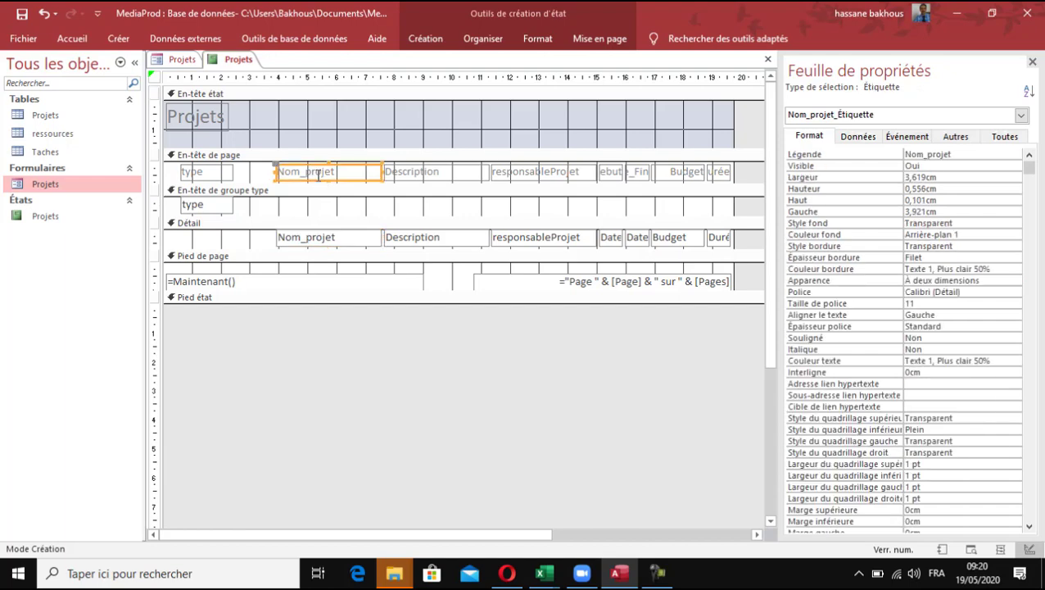
left_click(319, 244, "shift")
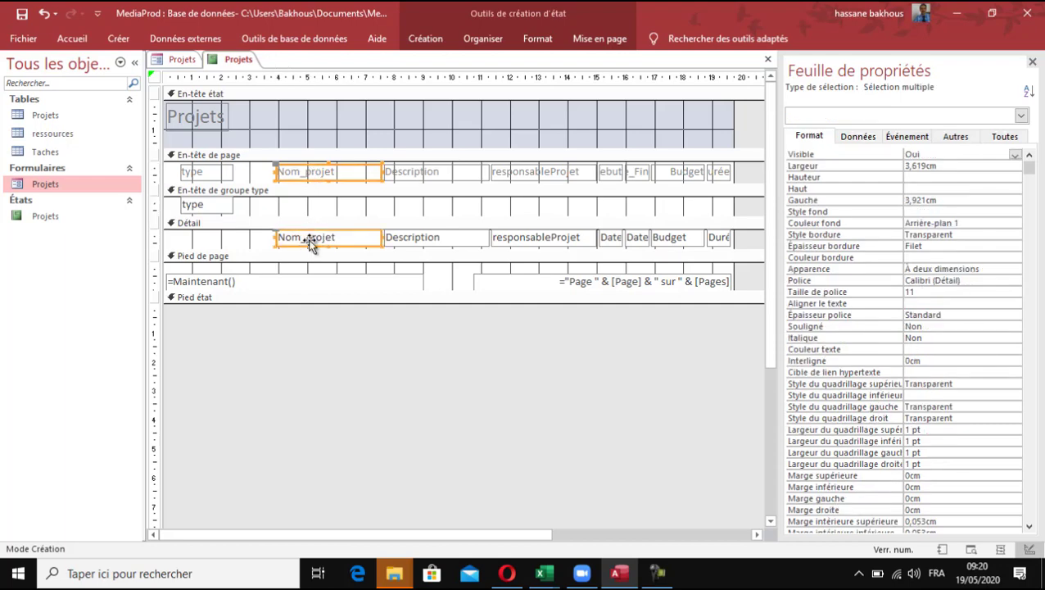
left_click_drag(307, 245, 263, 249)
left_click(348, 248)
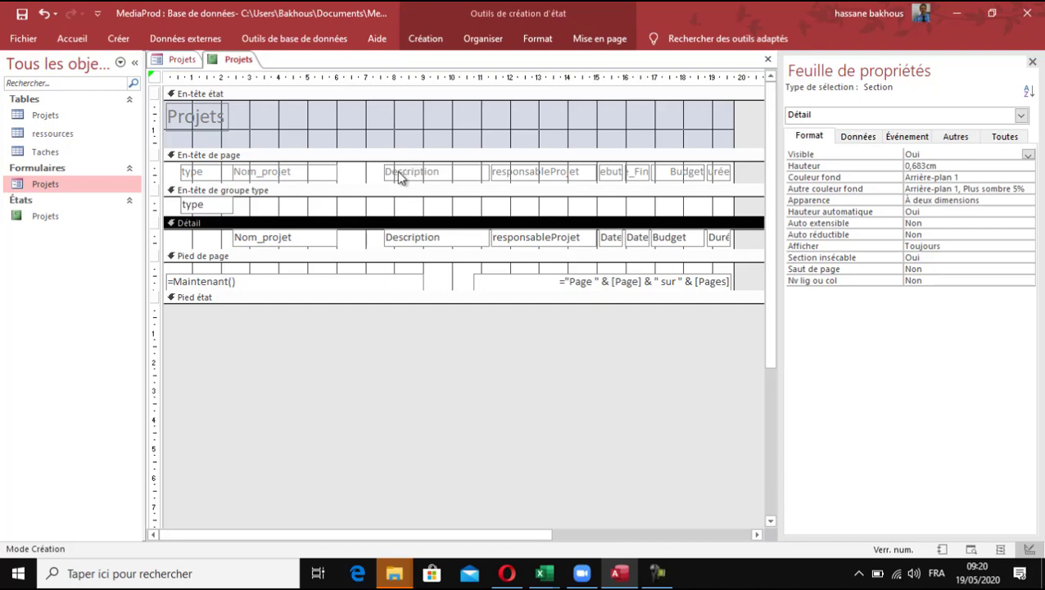
Delete the Description label and its detail field from the report
left_click(402, 174)
left_click(425, 238, "shift")
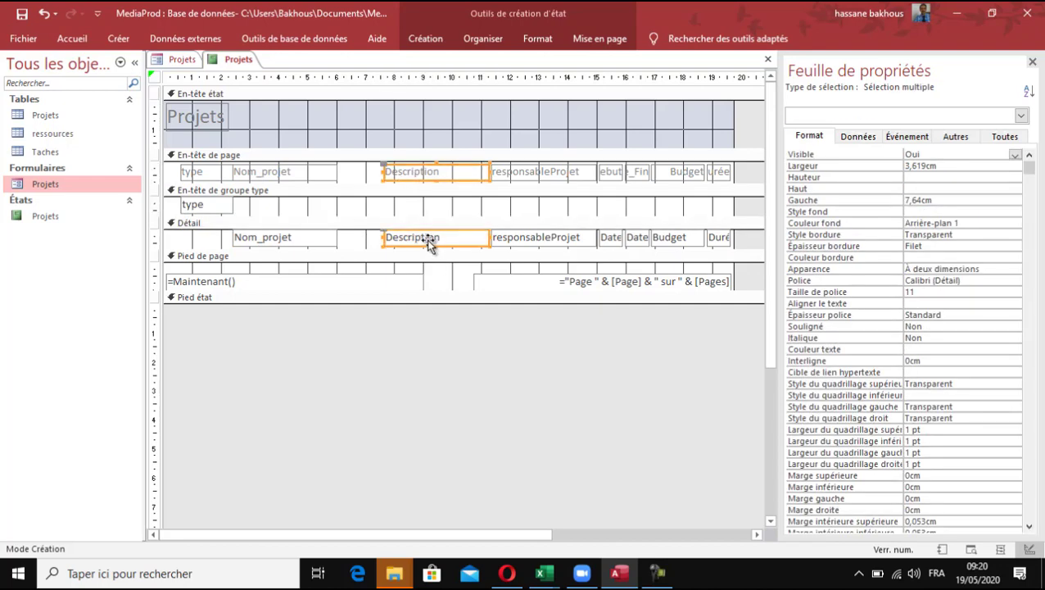
key("Delete")
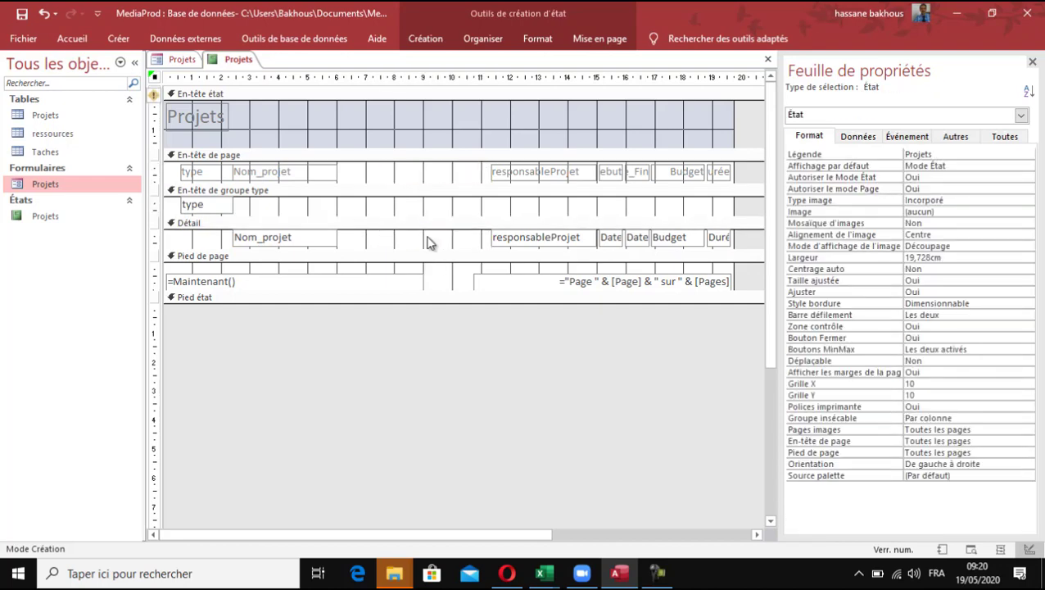
Move the responsableProjet label and field to a left offset of about 7.1 cm and slightly widen the Nom_projet detail field
left_click_drag(489, 176, 408, 240)
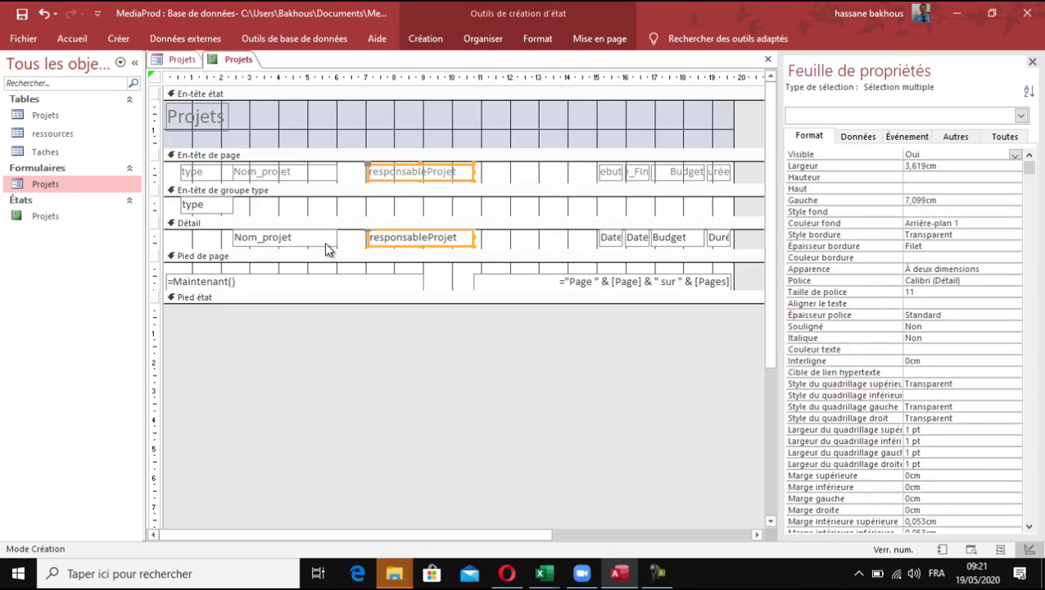
left_click(334, 240)
left_click_drag(337, 237, 350, 237)
Place the responsableProjet label and field against the Nom_projet field, at a left offset of about 6.4 cm, and widen the responsableProjet field
left_click(413, 182)
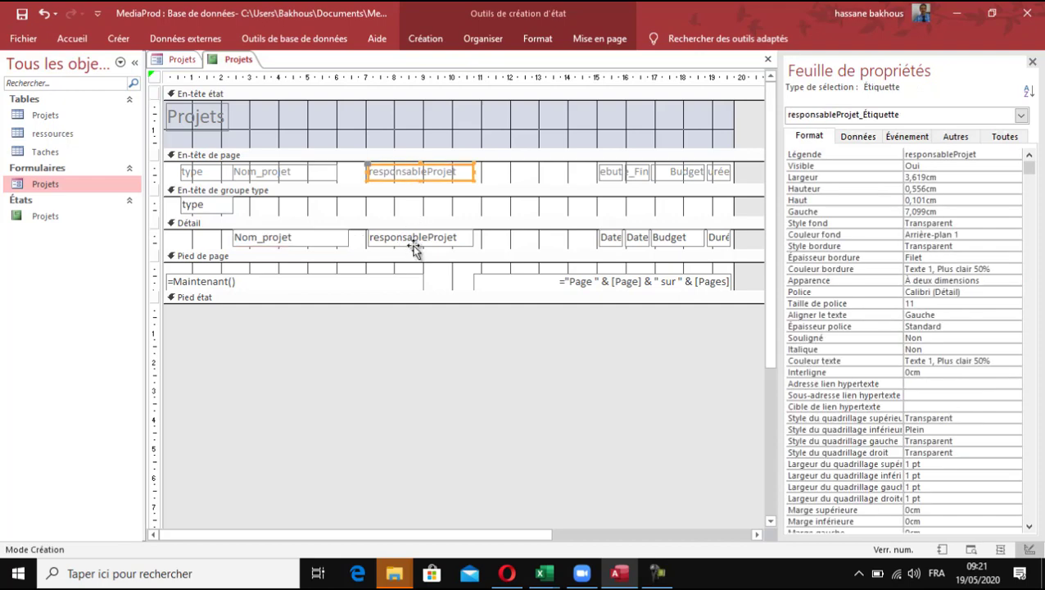
left_click(415, 246, "shift")
left_click_drag(420, 246, 401, 246)
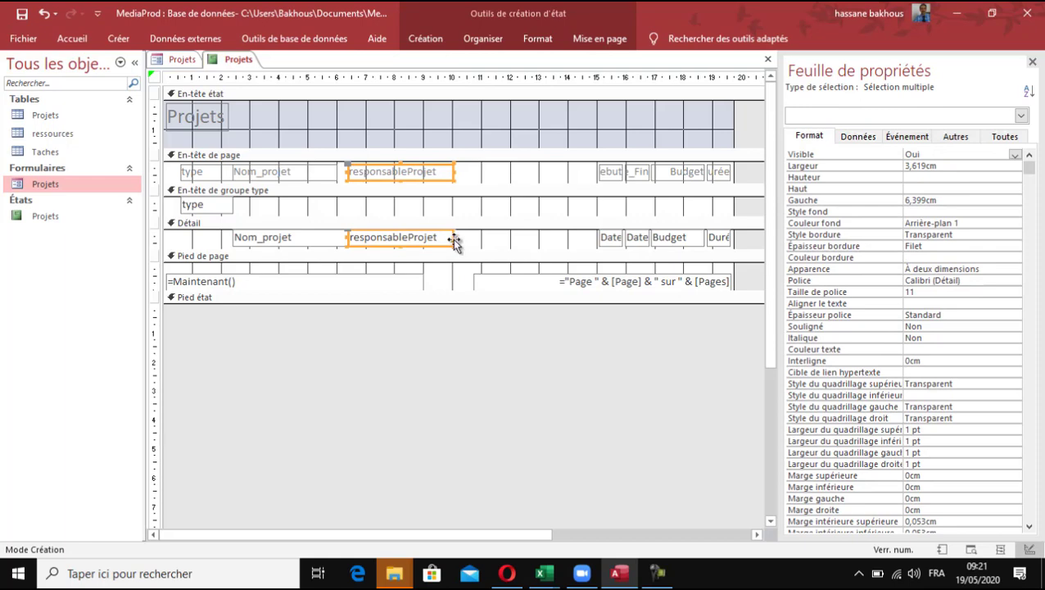
left_click_drag(454, 237, 467, 238)
Move the Date_Debut and Date_Fin labels and fields toward responsableProjet, placing Date_Debut at a left offset of about 10.5 cm
left_click_drag(597, 172, 485, 240)
left_click(543, 248)
left_click_drag(535, 164, 479, 167)
left_click(657, 574)
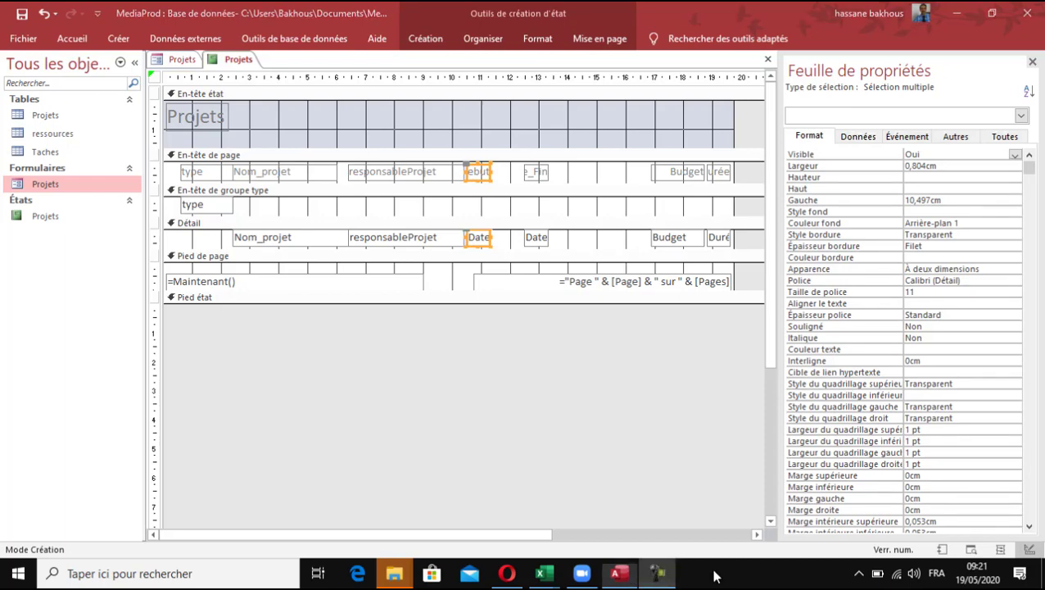
left_click(859, 501)
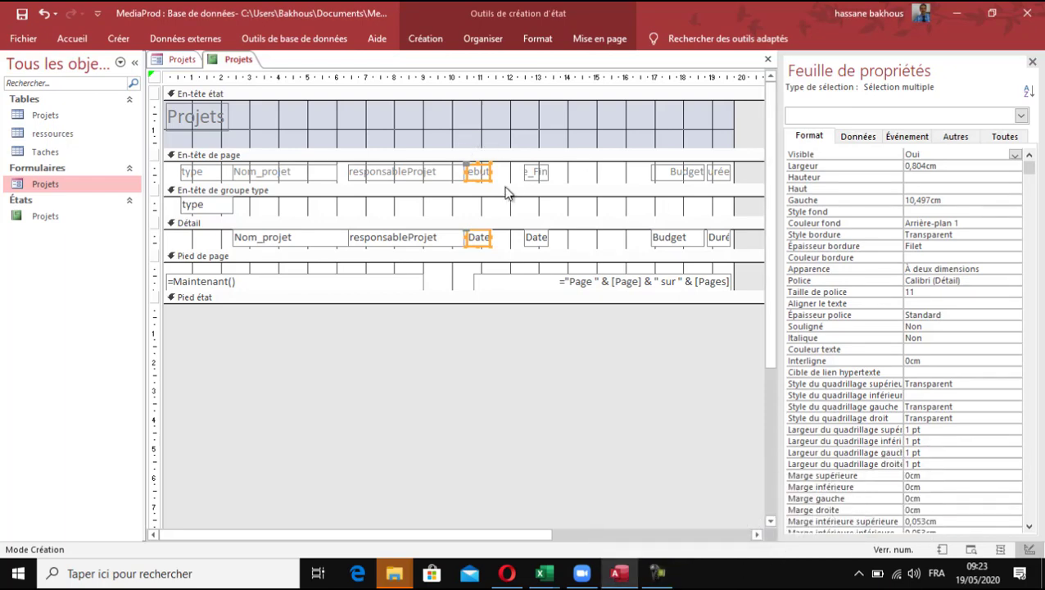
Move the Date_Fin label and field to a left offset of about 15.3 cm and widen the Date_Debut label and field to about 2 cm
left_click_drag(491, 171, 612, 240)
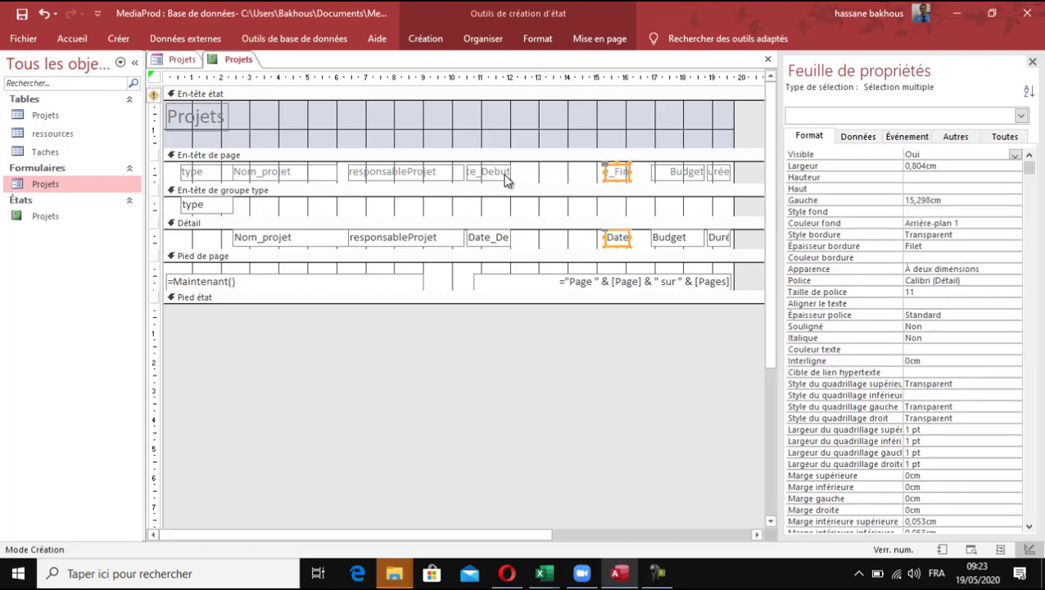
left_click(505, 181)
mouse_move(511, 176)
left_mouse_down()
mouse_move(539, 179)
mouse_move(525, 172)
left_mouse_up()
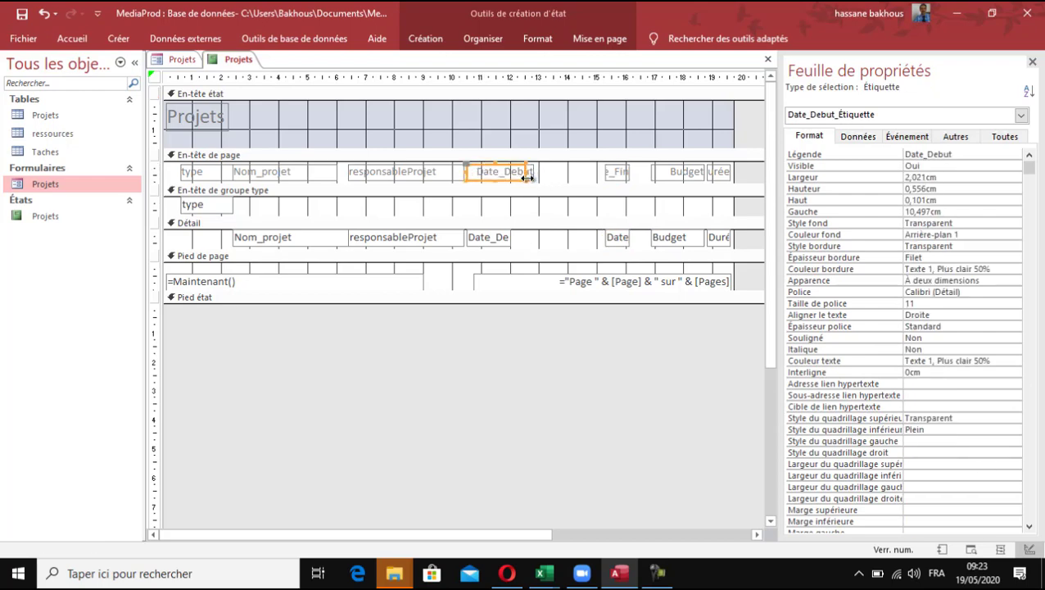
left_click(494, 238)
left_click_drag(508, 236, 526, 236)
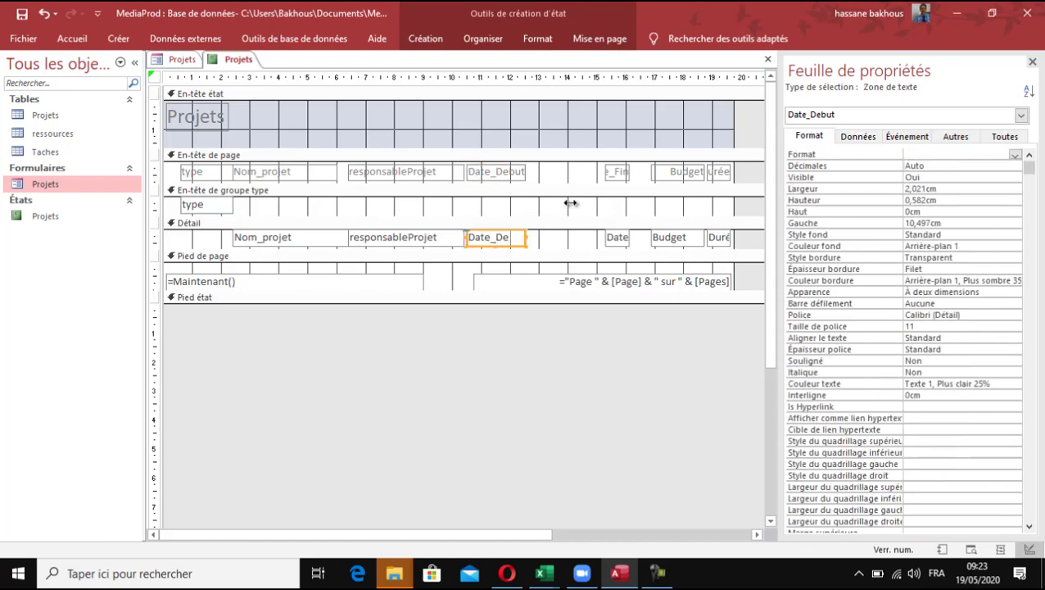
Place the Date_Fin label and field beside Date_Debut at a left offset of about 12.8 cm and widen both, the field to about 1.6 cm
left_click_drag(586, 166, 580, 237)
left_click(550, 246)
left_click(557, 240)
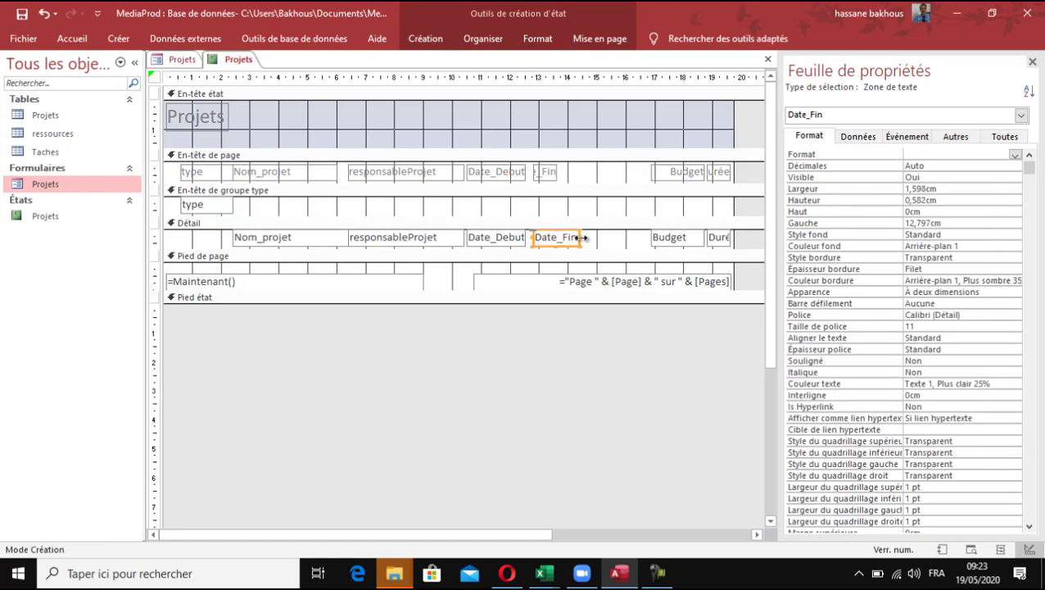
left_click(554, 171)
left_click_drag(560, 172, 578, 172)
left_click(594, 176)
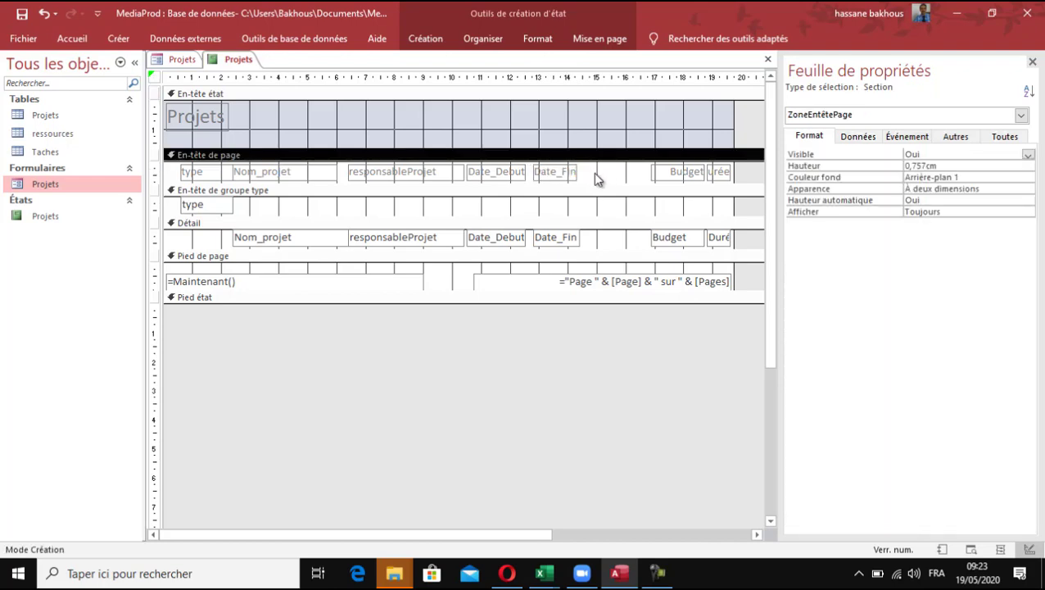
Move the Budget and Durée labels and fields toward Date_Fin, placing Durée at a left offset of about 17.3 cm
left_click_drag(647, 167, 621, 236)
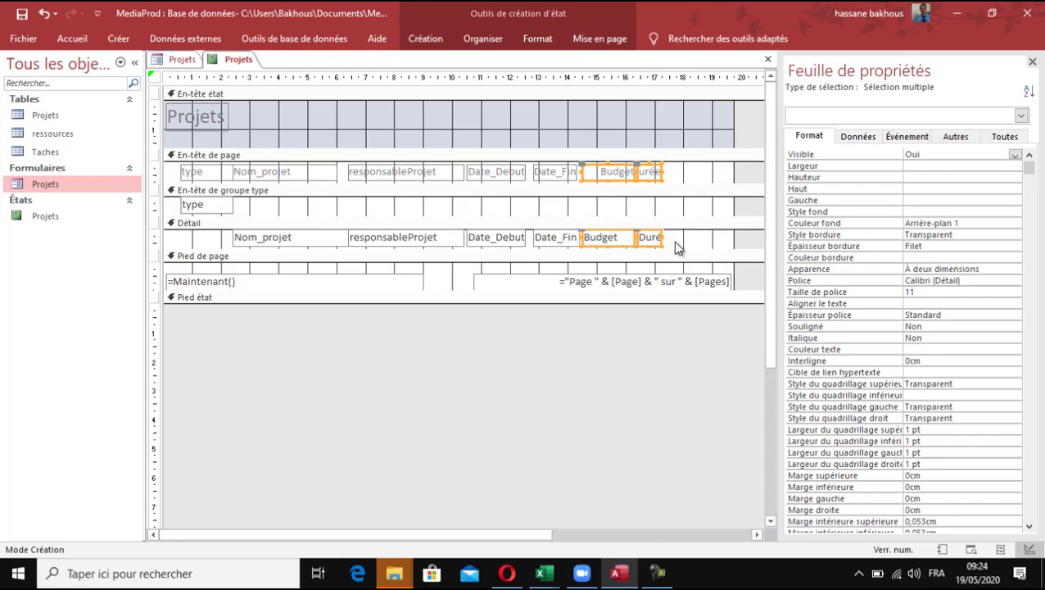
left_click(679, 245)
left_click_drag(680, 175, 673, 238)
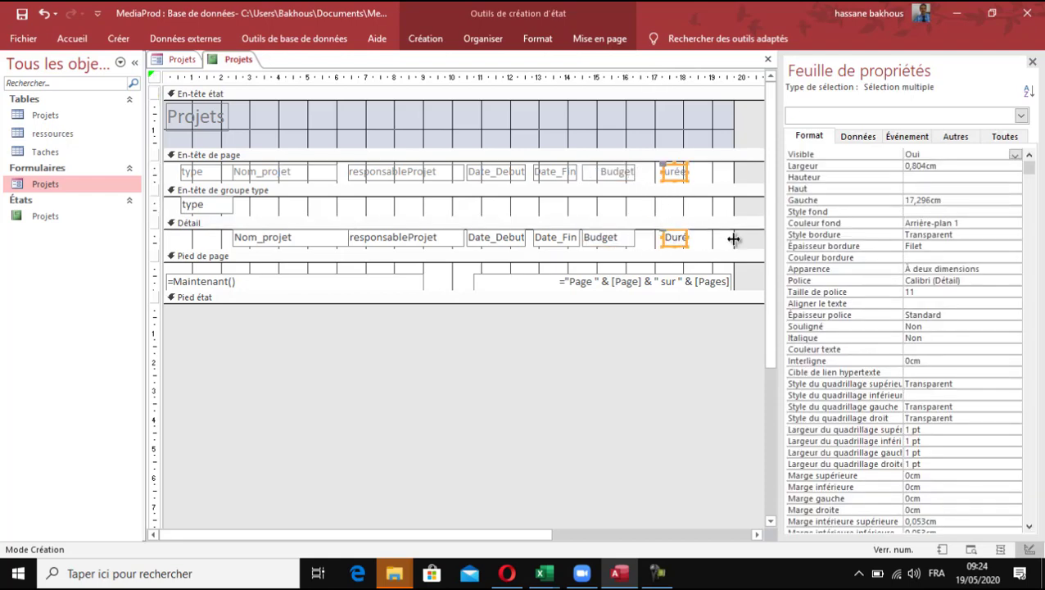
Move the page-number text box in the page footer to a left offset of about 9.1 cm and narrow the report to about 18.4 cm
left_click(703, 283)
left_click_drag(702, 283, 668, 281)
left_click_drag(732, 278, 695, 278)
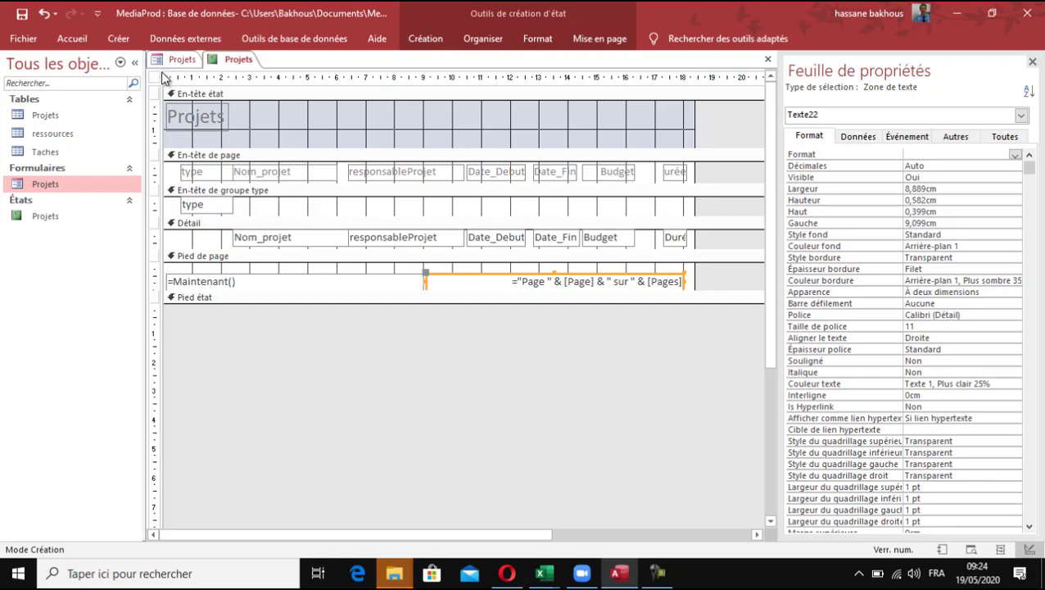
Change the report header title to "Cinématèque" and move its label to about 0.4 cm from the left and 0.2 cm from the top
left_click(193, 125)
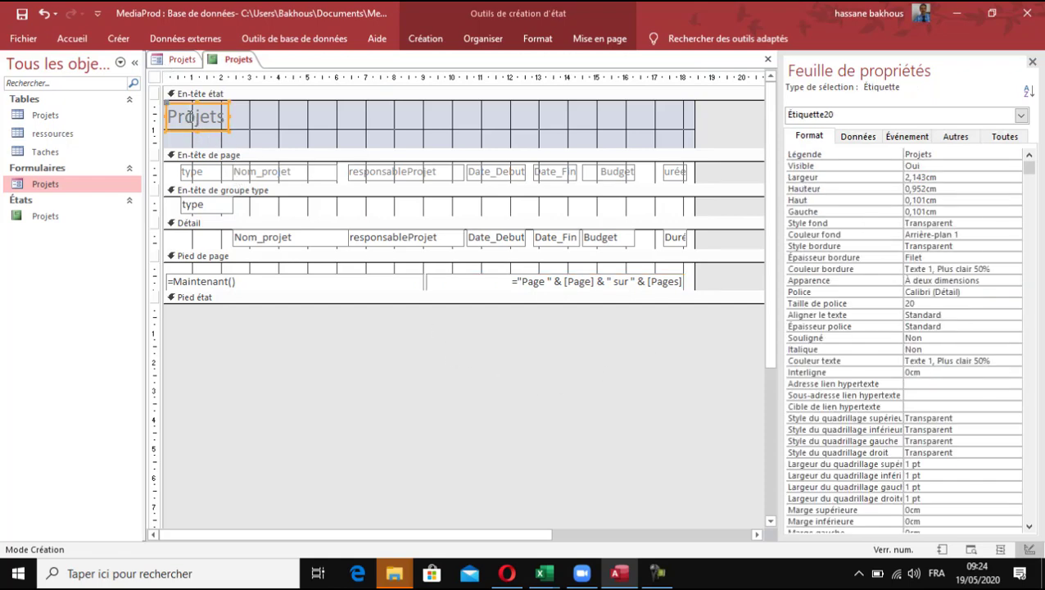
left_click(190, 118)
double_click(200, 121)
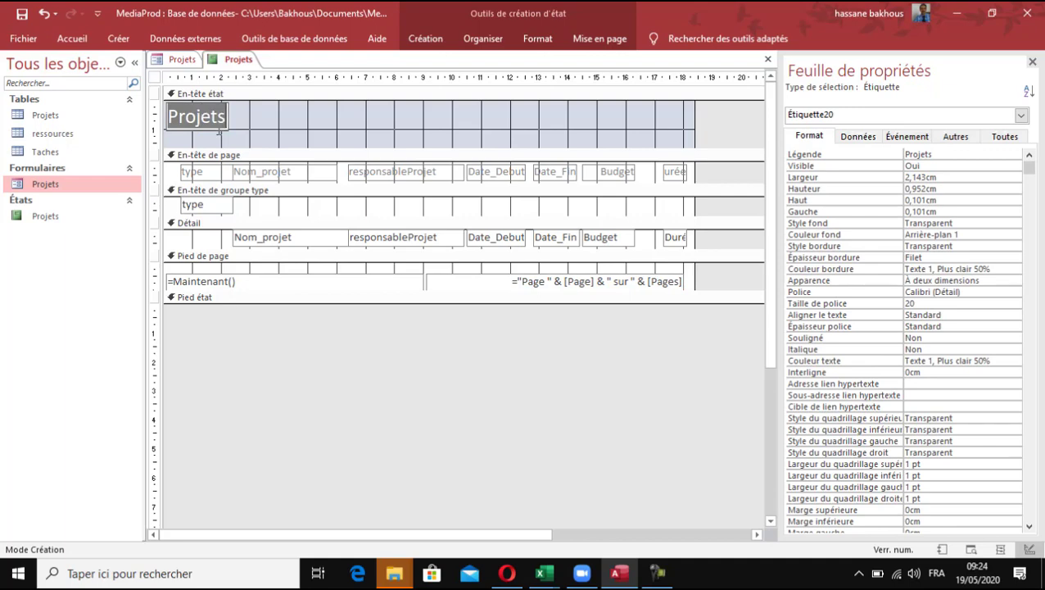
type("Cin")
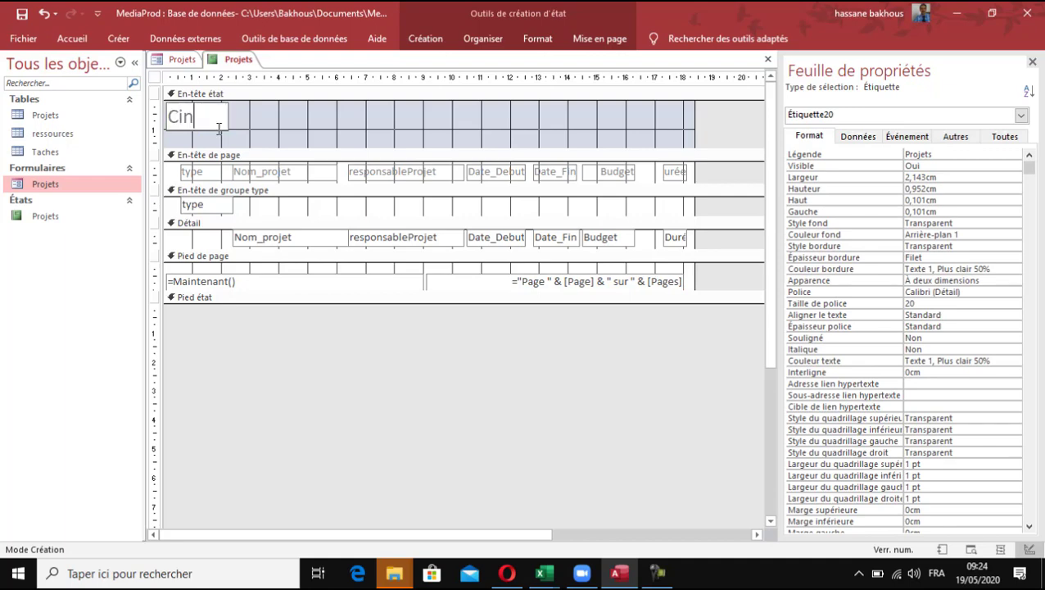
type("ématè")
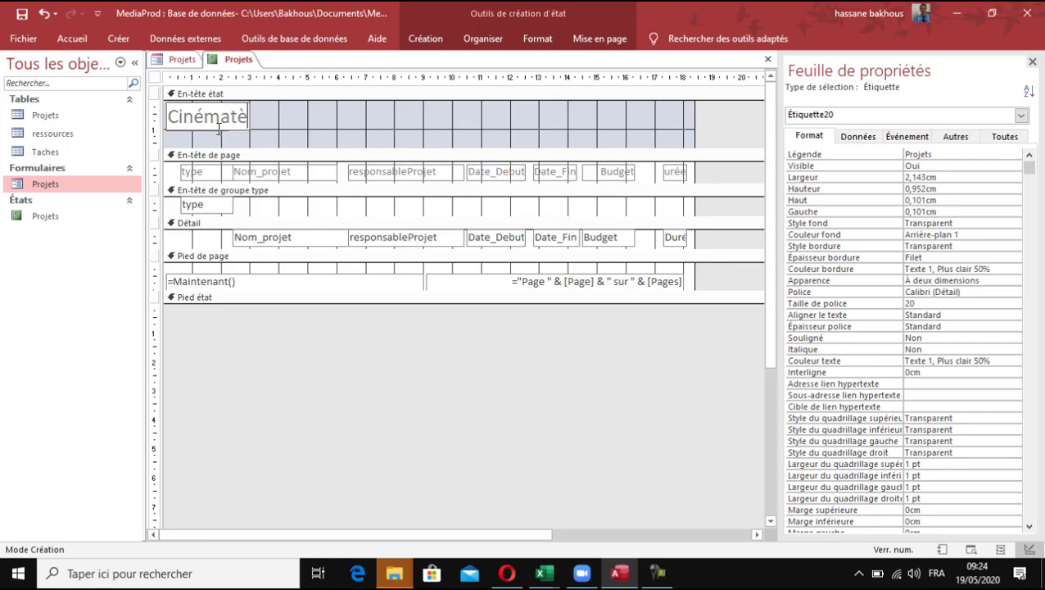
type("que")
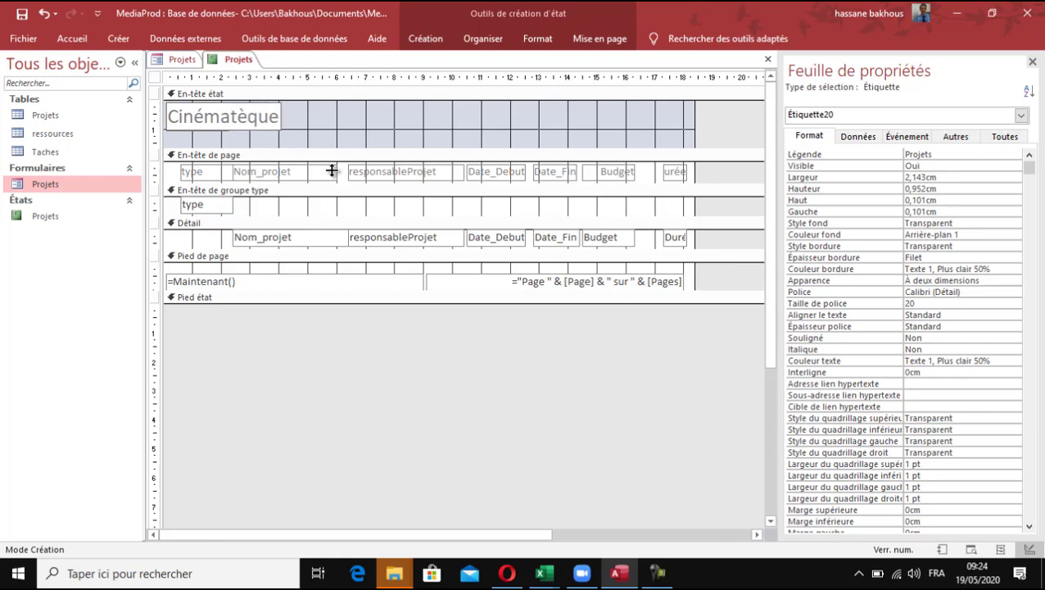
left_click(292, 129)
left_click(244, 123)
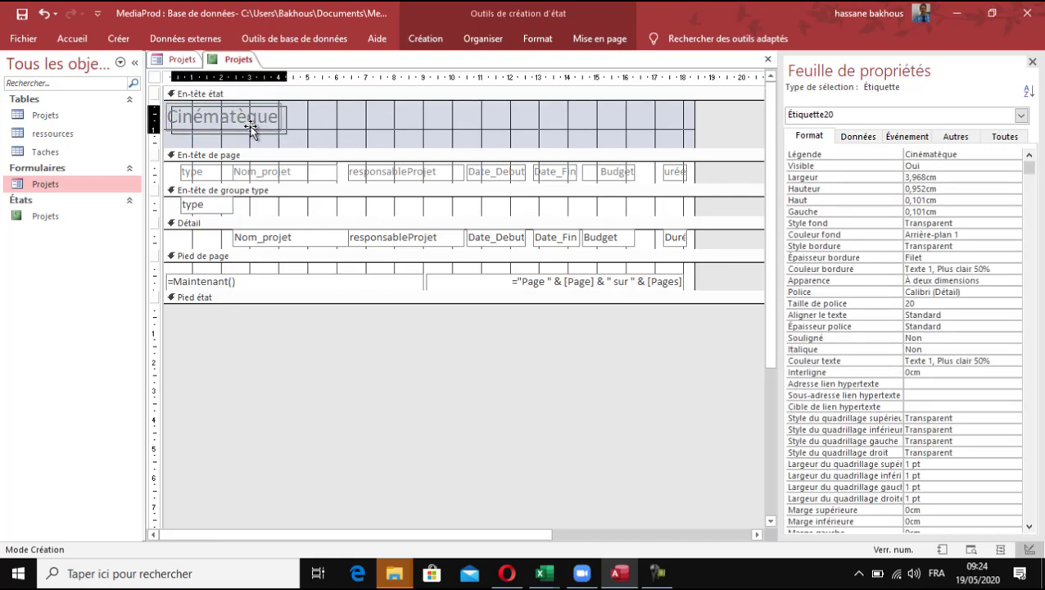
left_click_drag(243, 122, 253, 124)
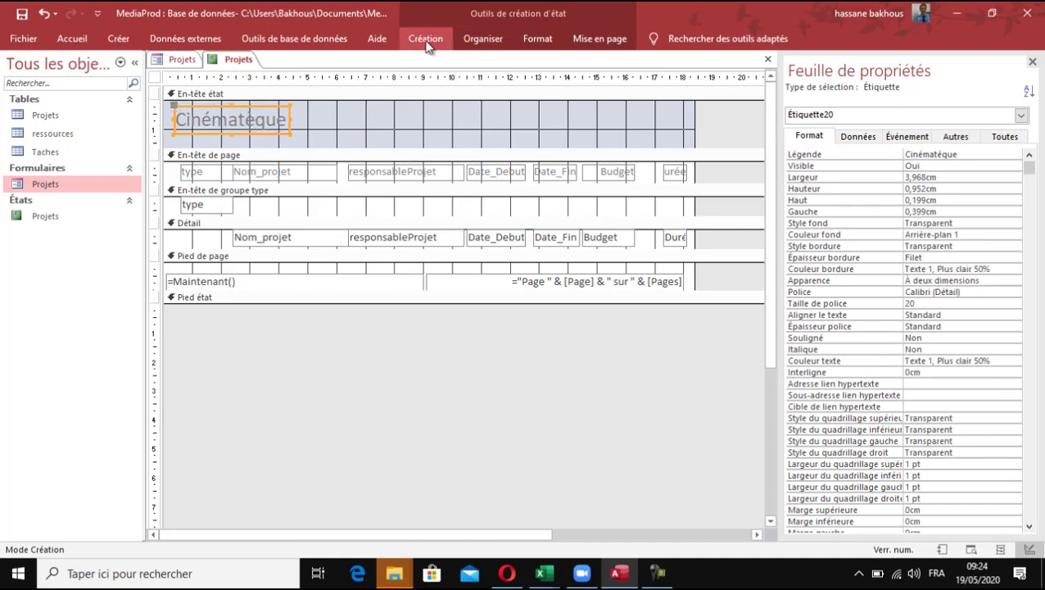
Format the Cinématèque title label in bold with the black Texte 1 font colour
left_click(538, 41)
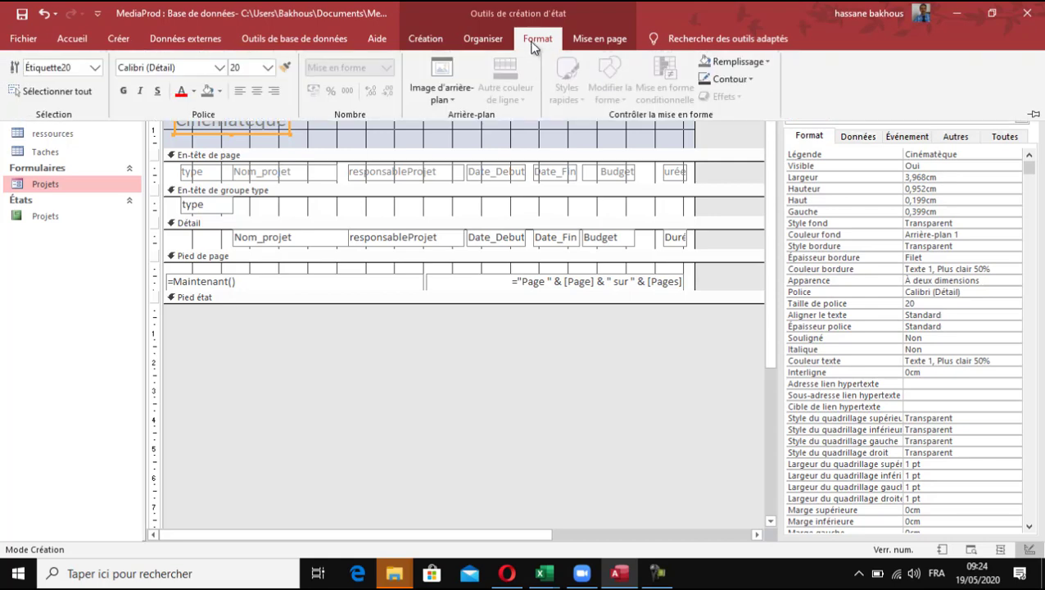
left_click(194, 91)
left_click(200, 144)
left_click(124, 91)
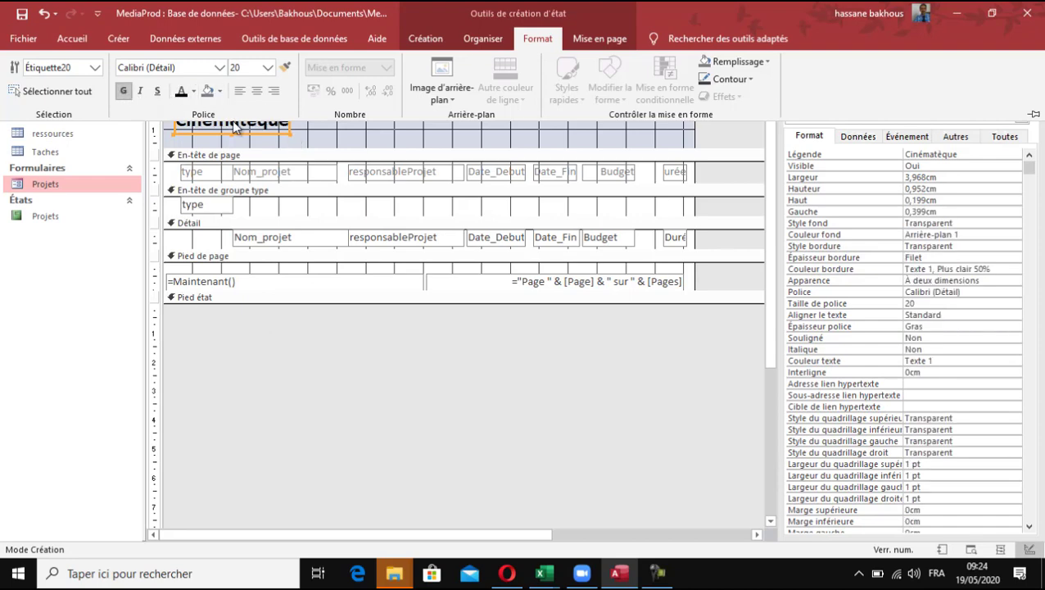
left_click(290, 133)
left_click(385, 129)
left_click(409, 128)
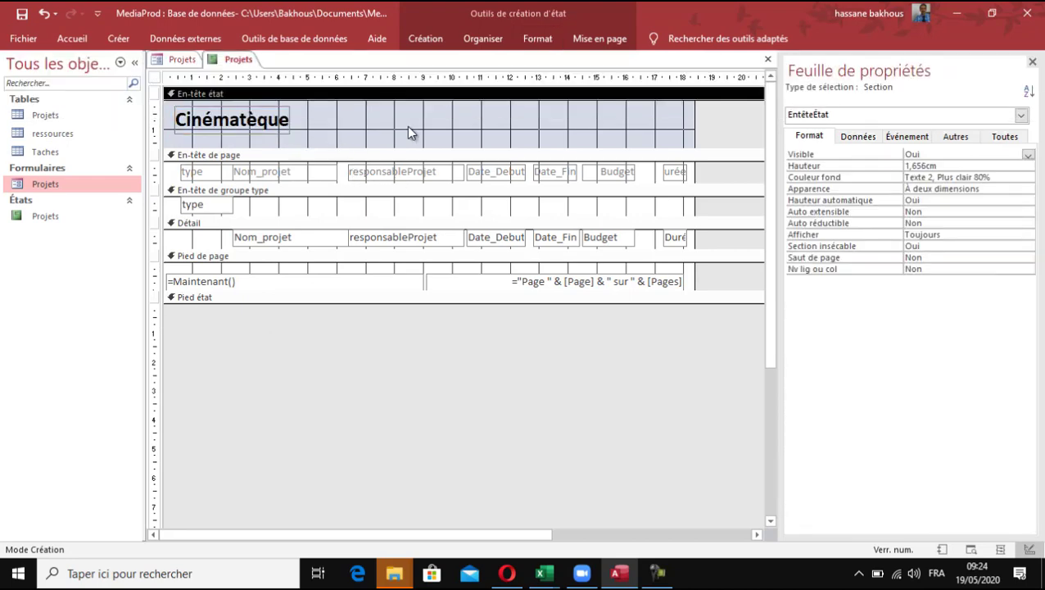
Insert the image academy_awards_PNG69.png in the report header, in a frame about 1.6 cm wide and 1.4 cm high
left_click(426, 40)
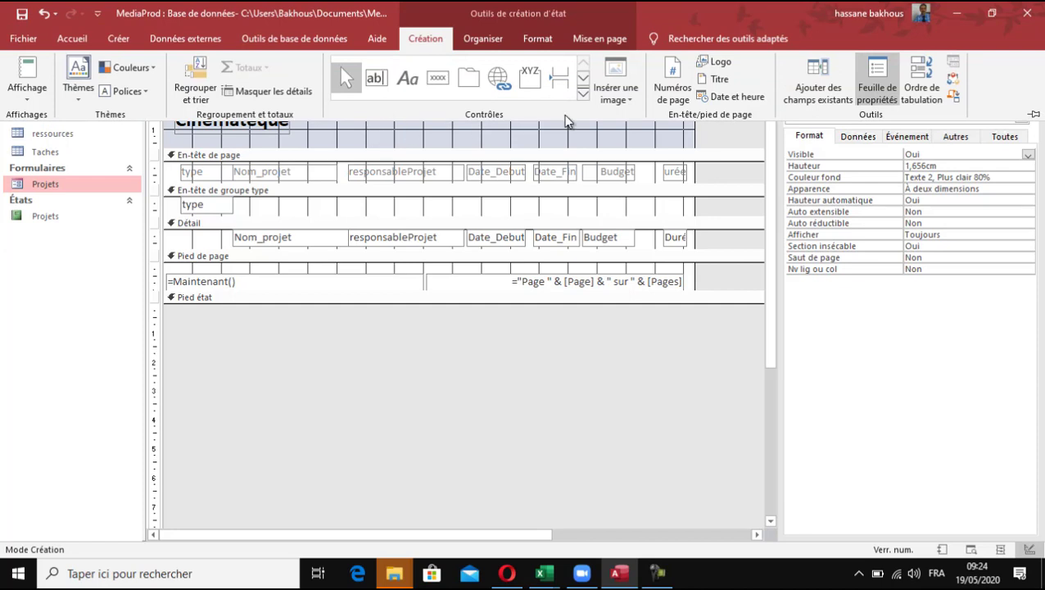
left_click(584, 97)
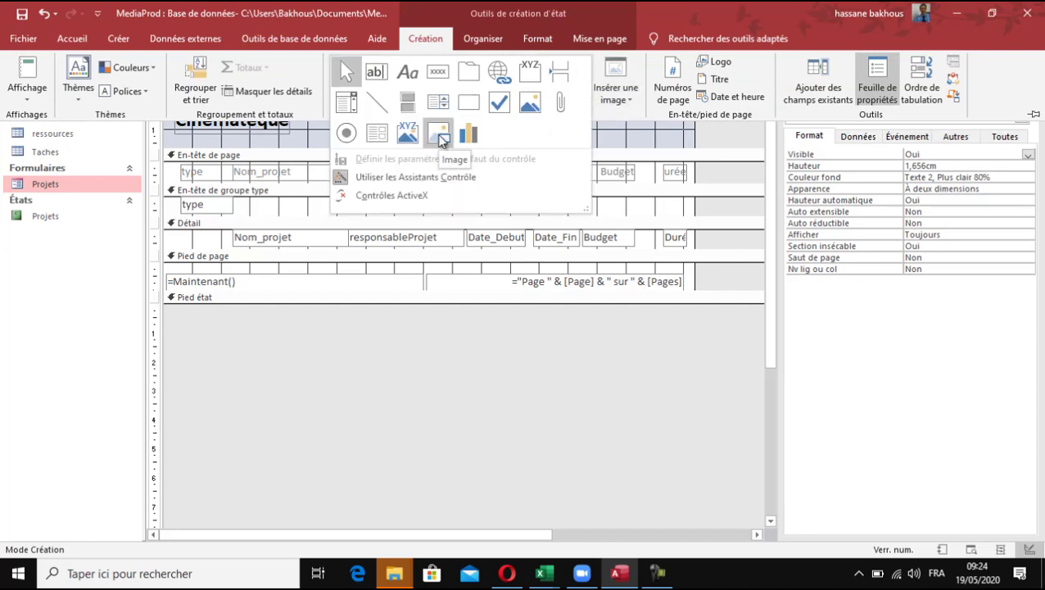
left_click(440, 137)
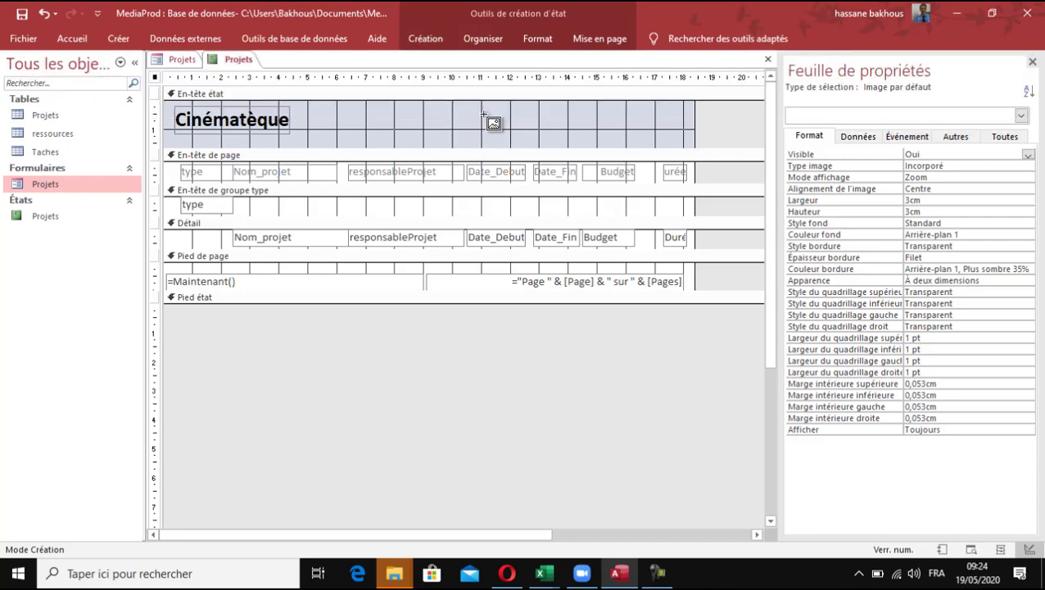
left_click_drag(484, 103, 532, 144)
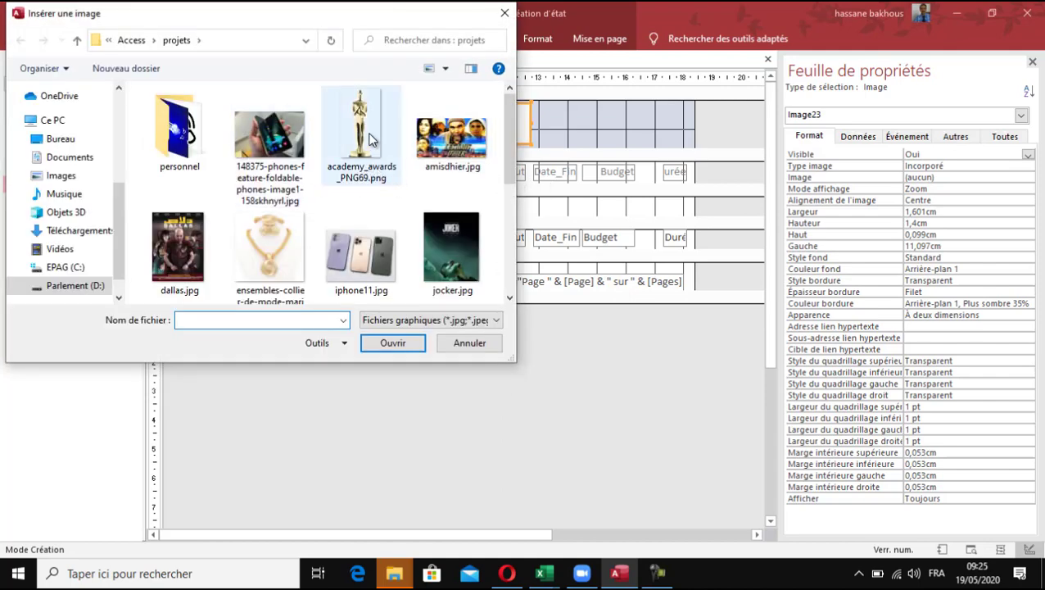
double_click(371, 139)
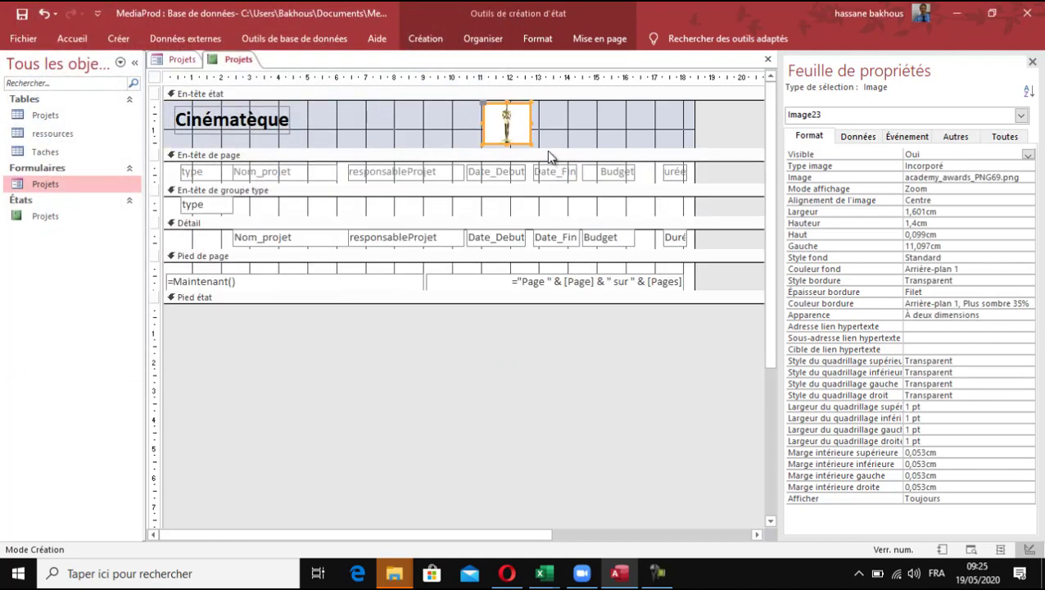
left_click(555, 130)
left_click(519, 131)
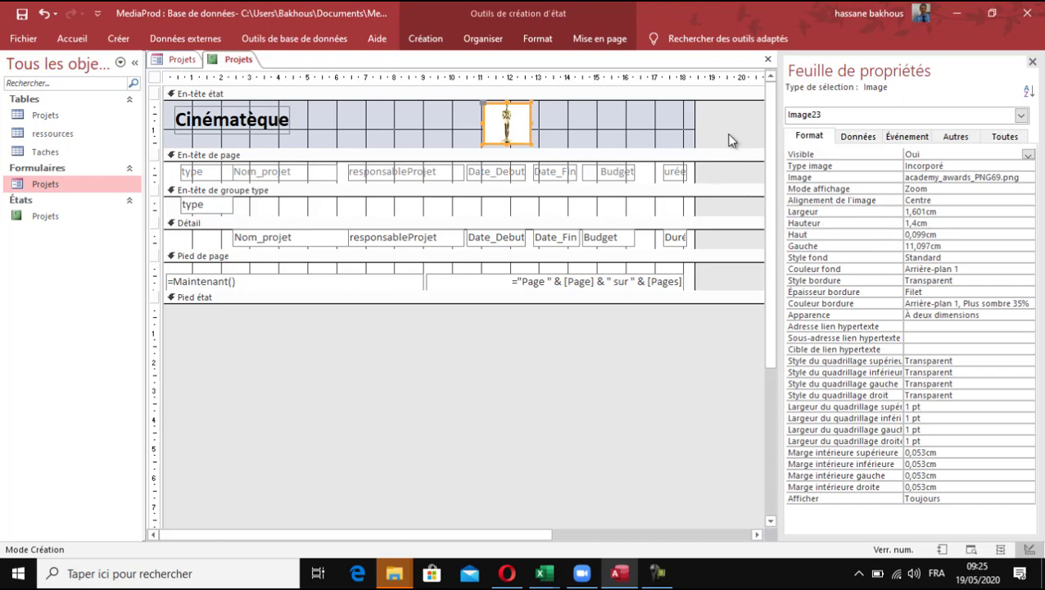
Move the statuette image to the right end of the report header and enlarge it, extending the header to about 2.4 cm high
left_click_drag(511, 123, 670, 124)
left_click_drag(614, 147, 662, 139)
left_click(608, 145)
left_click(573, 138)
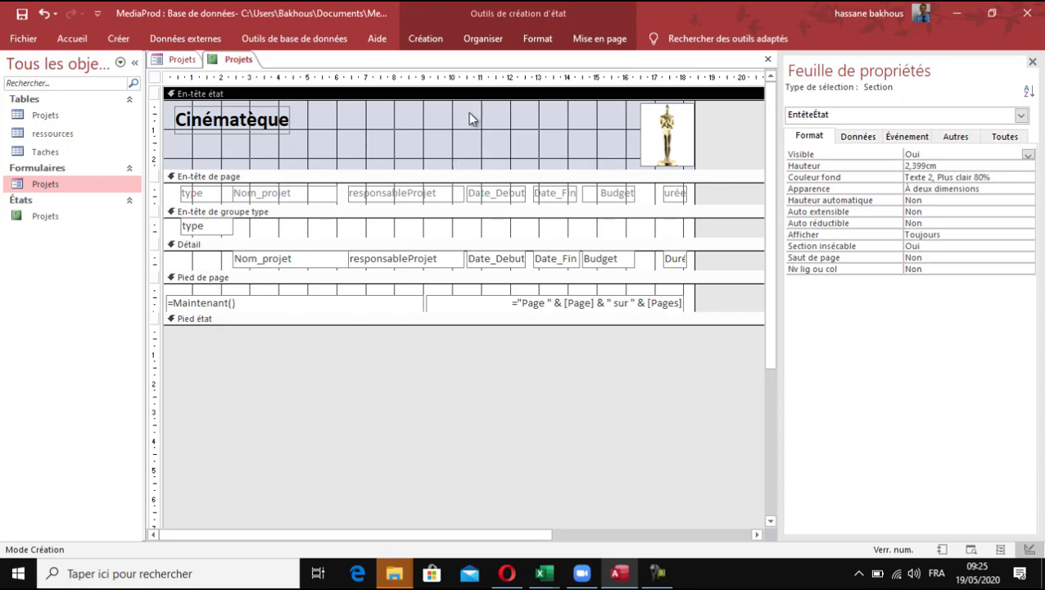
Set the report header section's background colour to Arrière-plan 1
right_click(334, 123)
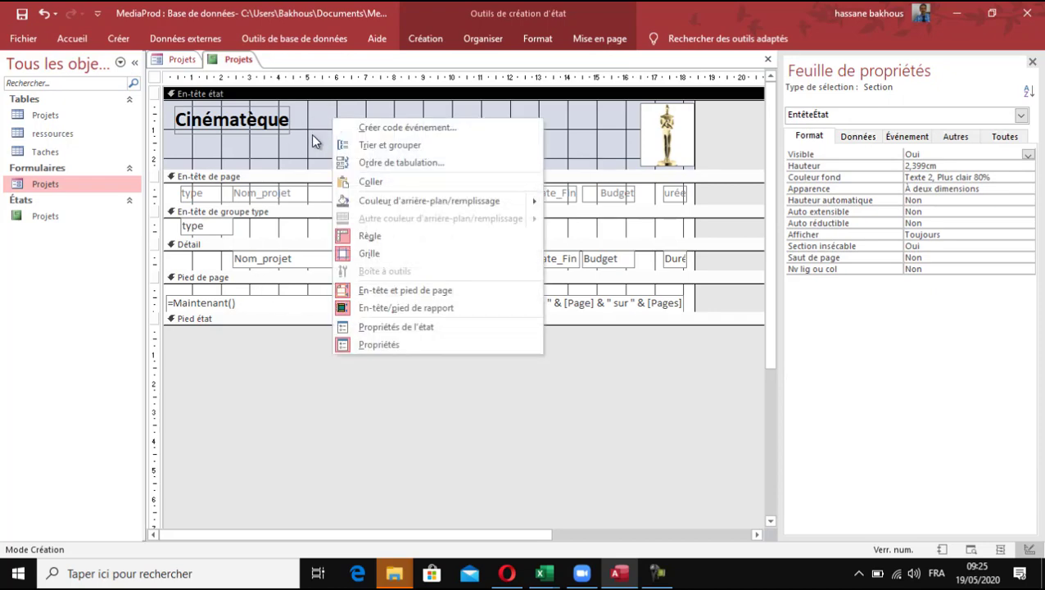
left_click(311, 134)
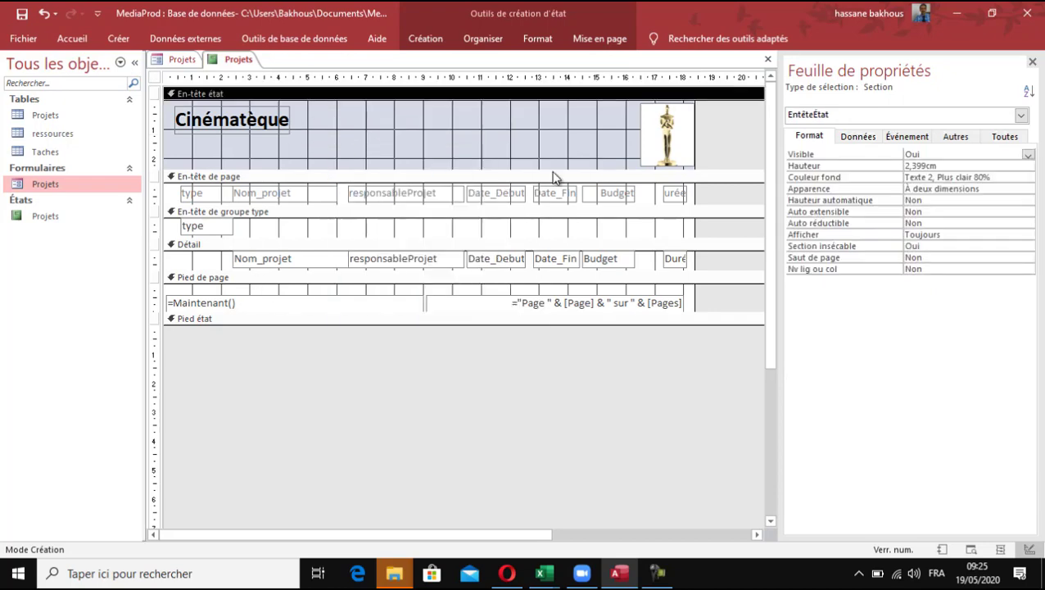
left_click(723, 190)
left_click(599, 140)
left_click(967, 176)
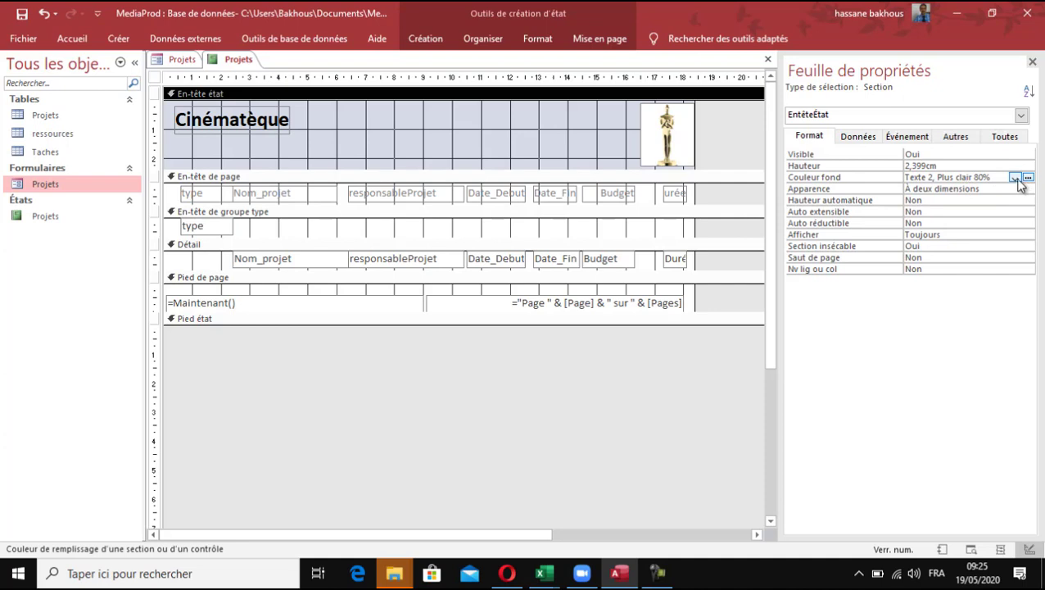
left_click(1016, 178)
left_click(1016, 179)
left_click(1028, 179)
left_click(912, 225)
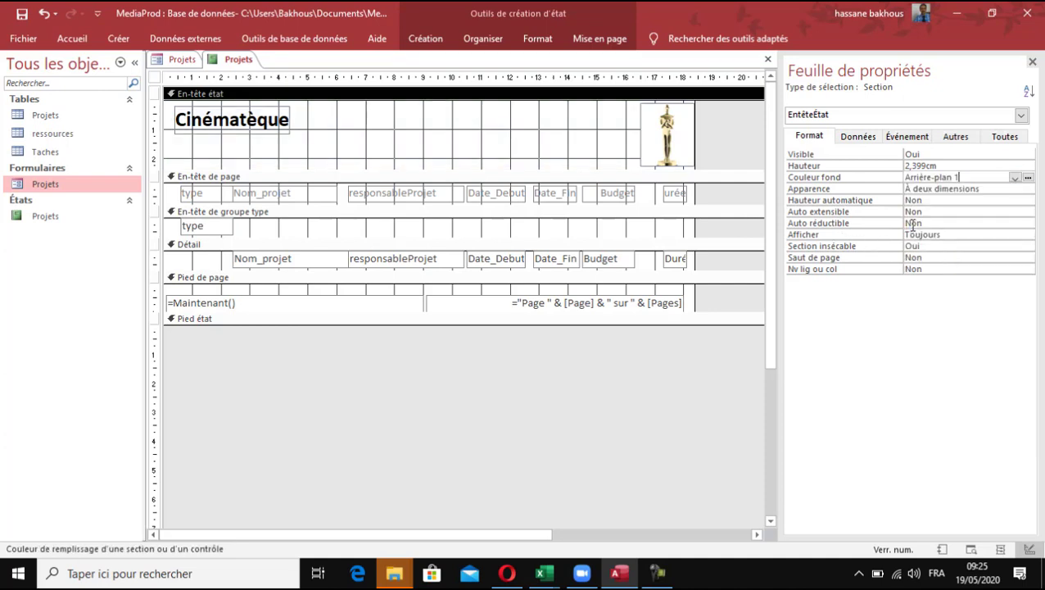
Enlarge the title label to about 6.6 cm by 2.1 cm and change its text to "Cinémateque"
left_click(249, 128)
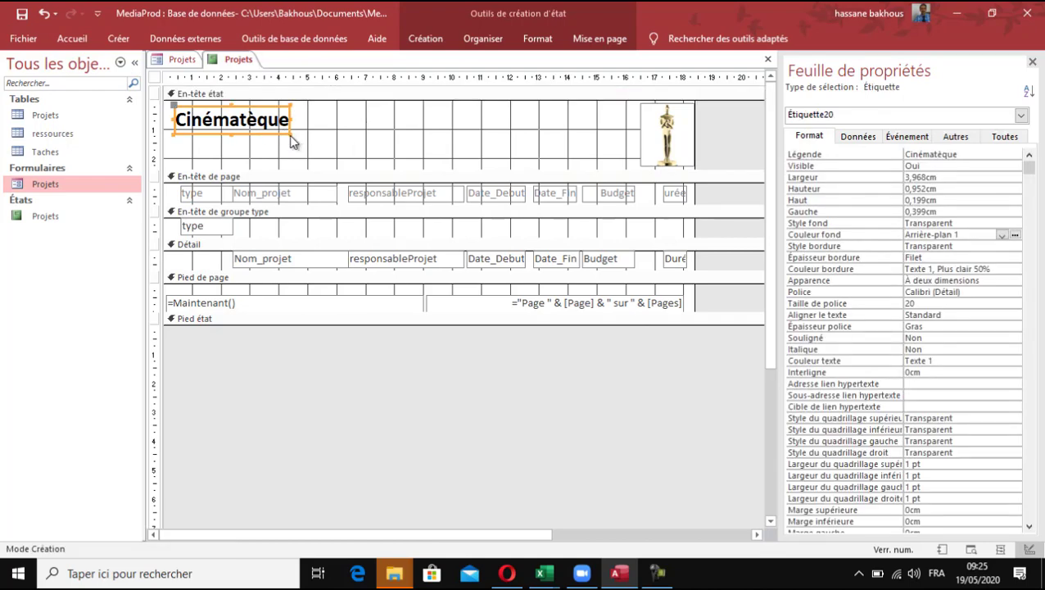
left_click_drag(289, 133, 365, 162)
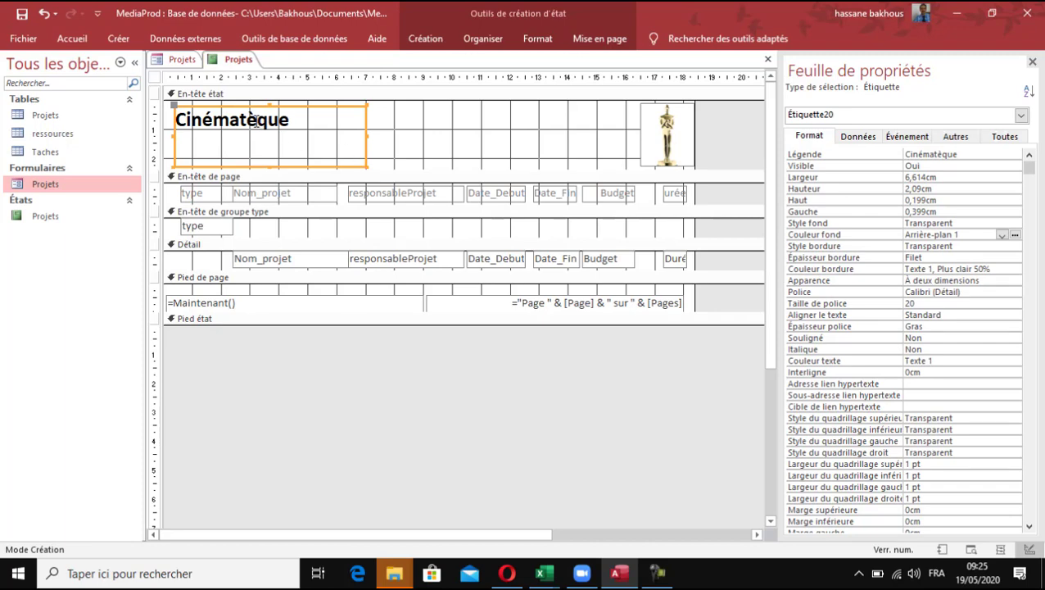
left_click(257, 120)
key("BackSpace")
type("e")
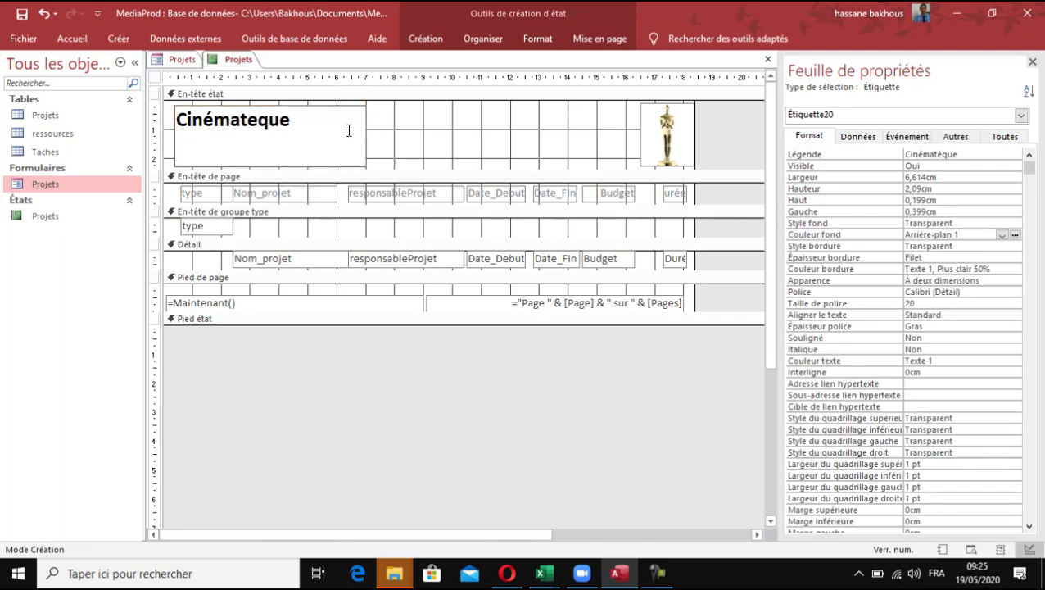
left_click(406, 135)
Set the title label's font size in the report header to 24 and reopen the list of font sizes
left_click(258, 130)
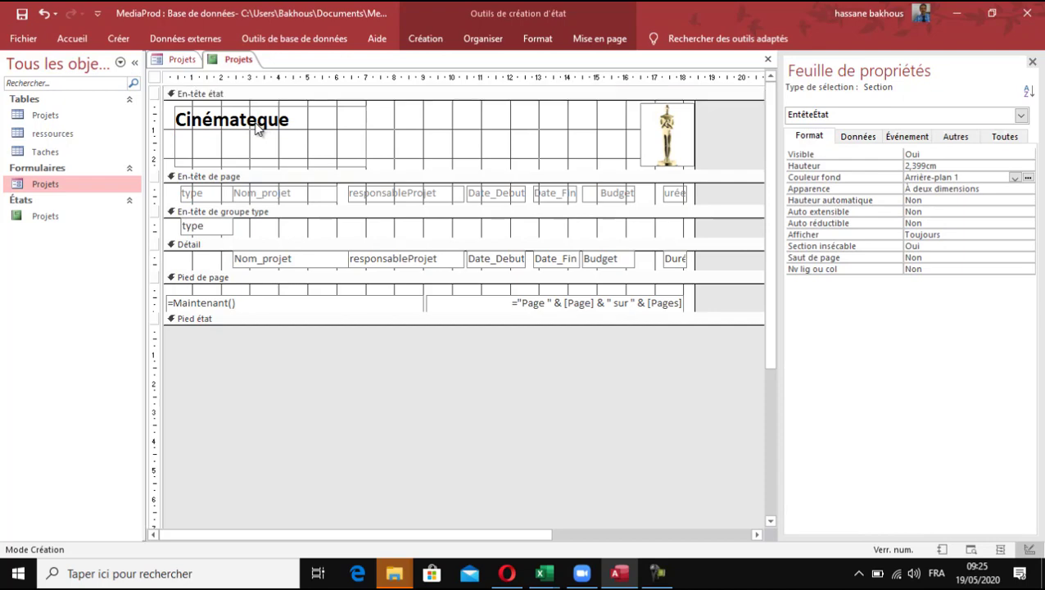
left_click(437, 42)
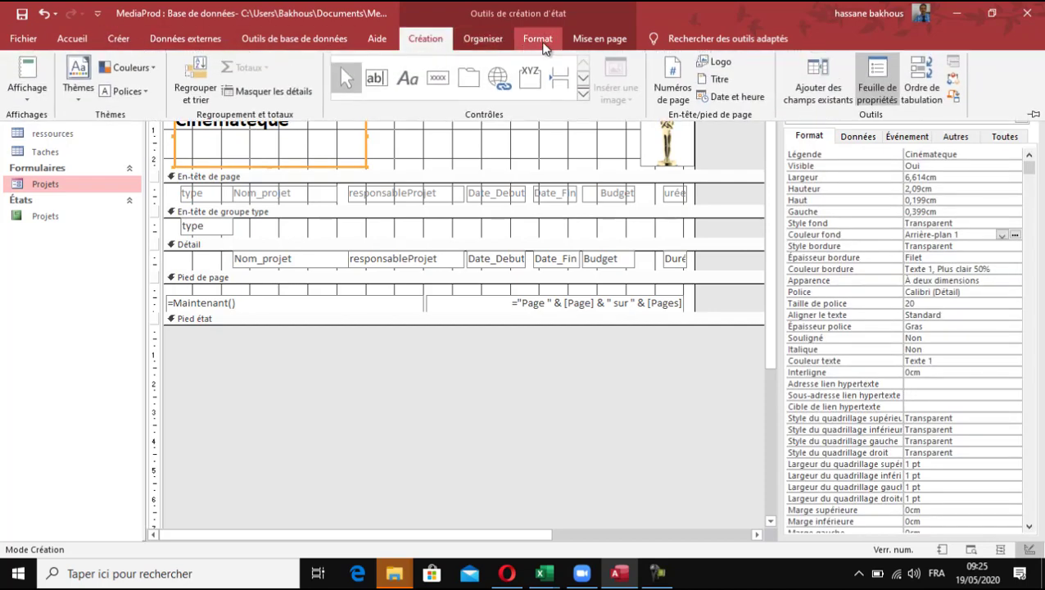
left_click(539, 41)
left_click(268, 67)
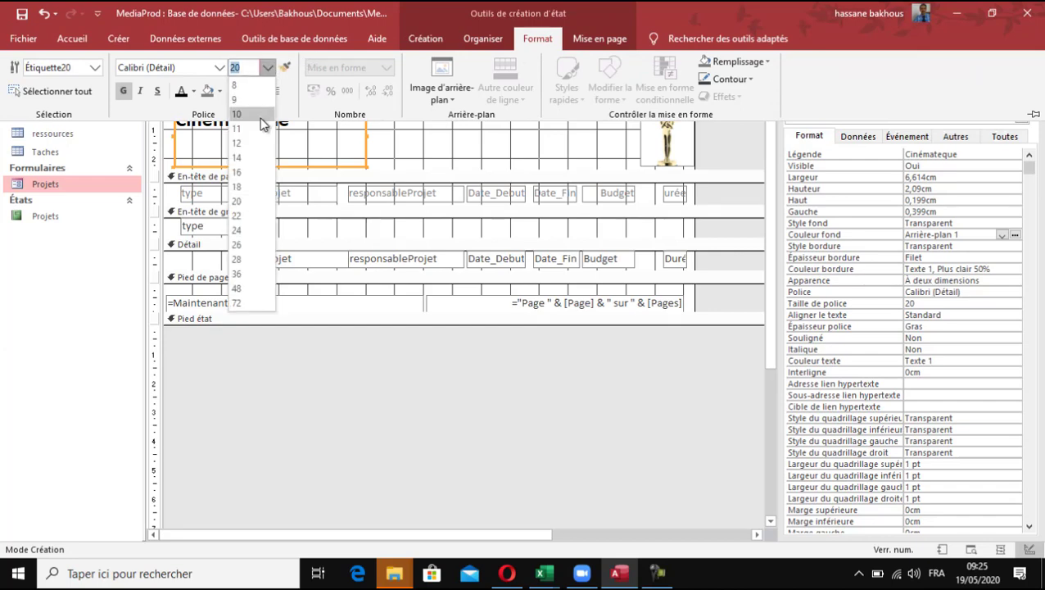
left_click(245, 230)
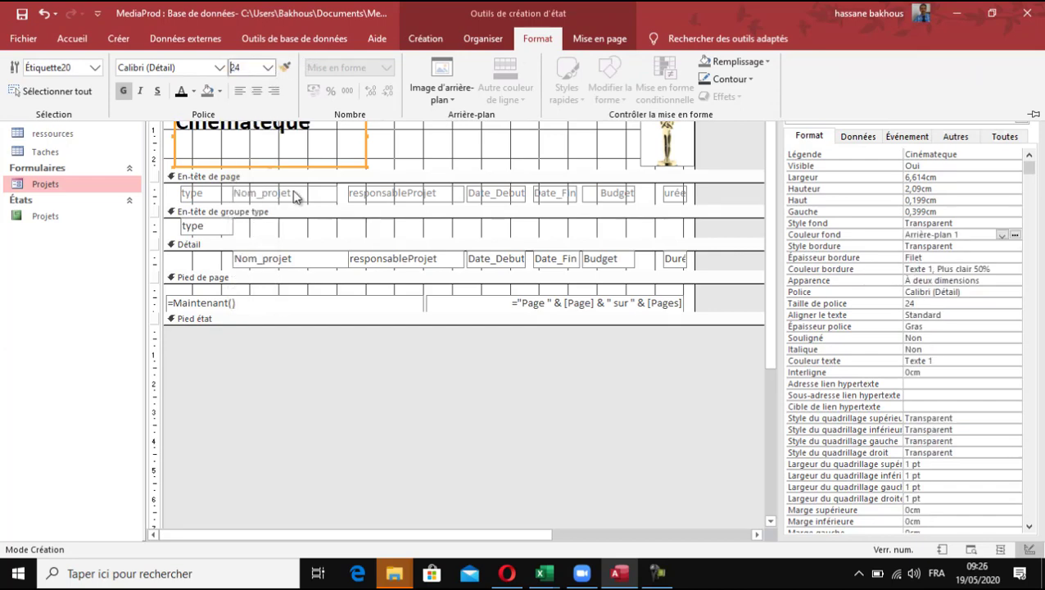
left_click(268, 67)
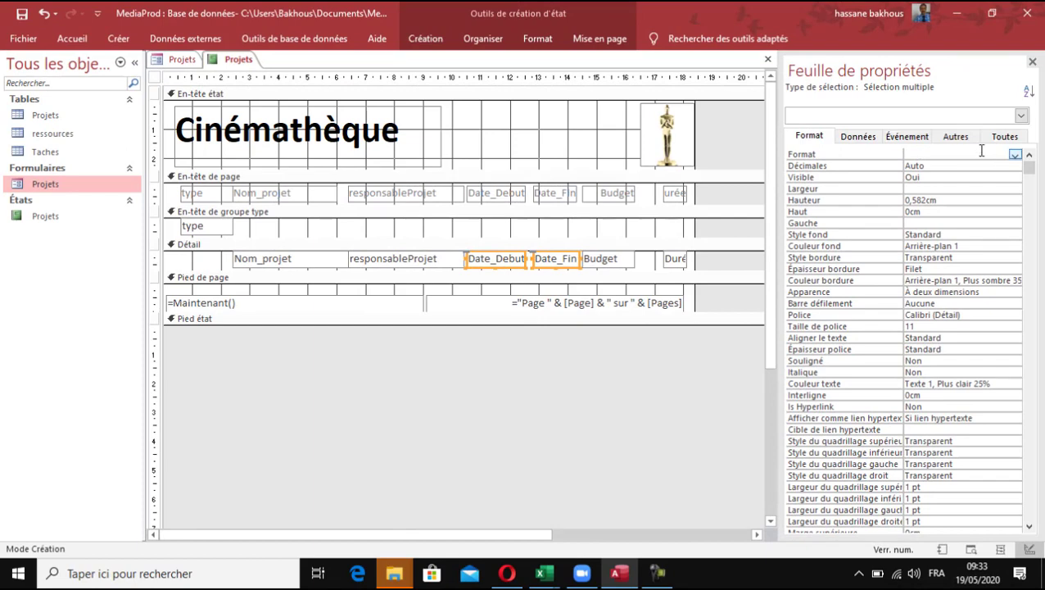
Set the format of the Date_Debut and Date_Fin text boxes in the detail section to "Date, général"
left_click(948, 149)
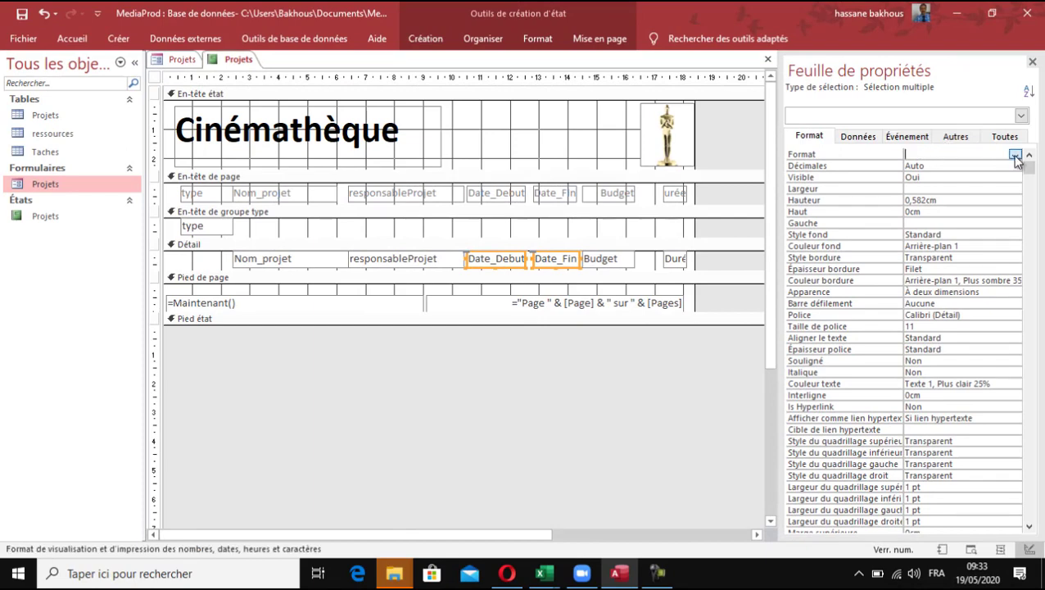
left_click(1015, 155)
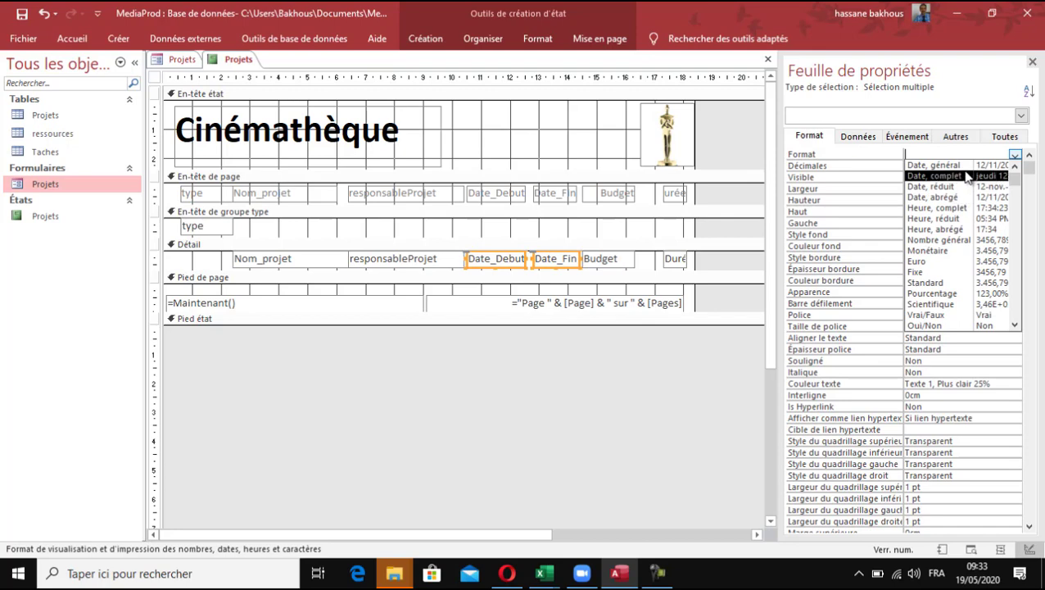
left_click(934, 166)
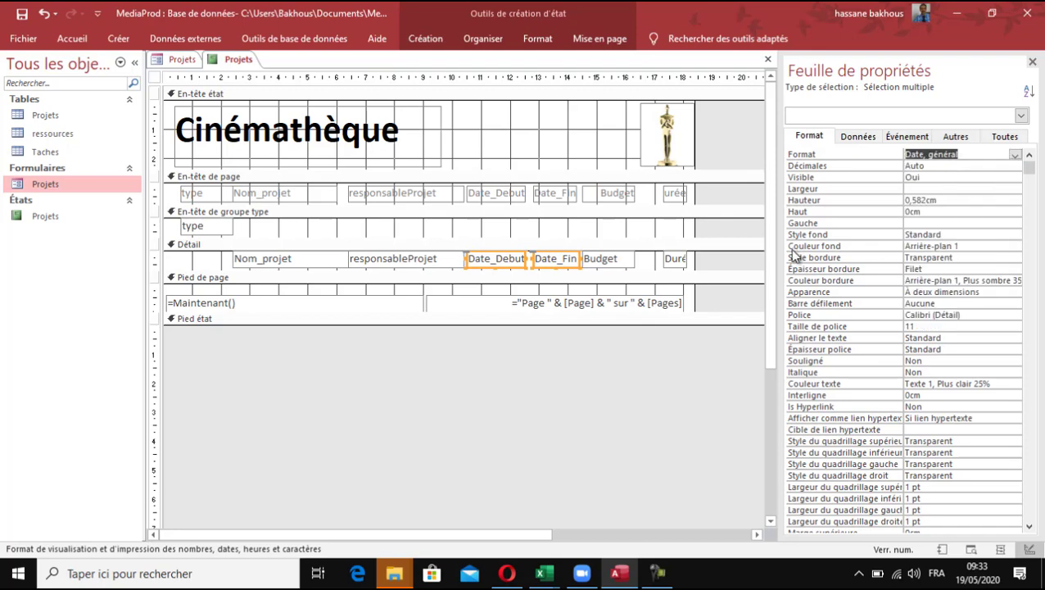
Check the date and budget columns in Report view, and return to Design view
left_click(23, 38)
left_click(25, 45)
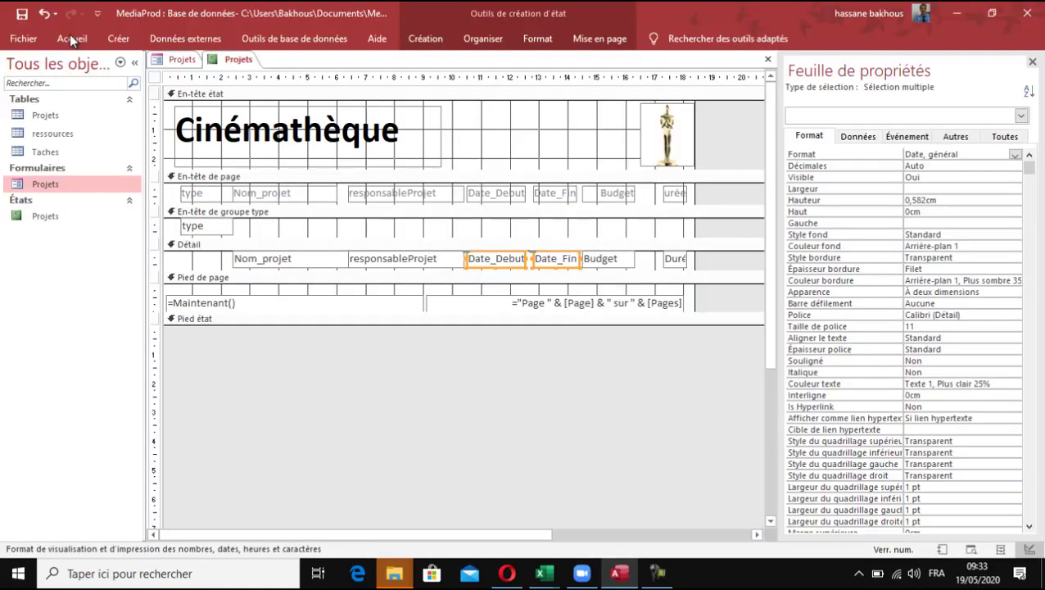
left_click(71, 36)
left_click(27, 70)
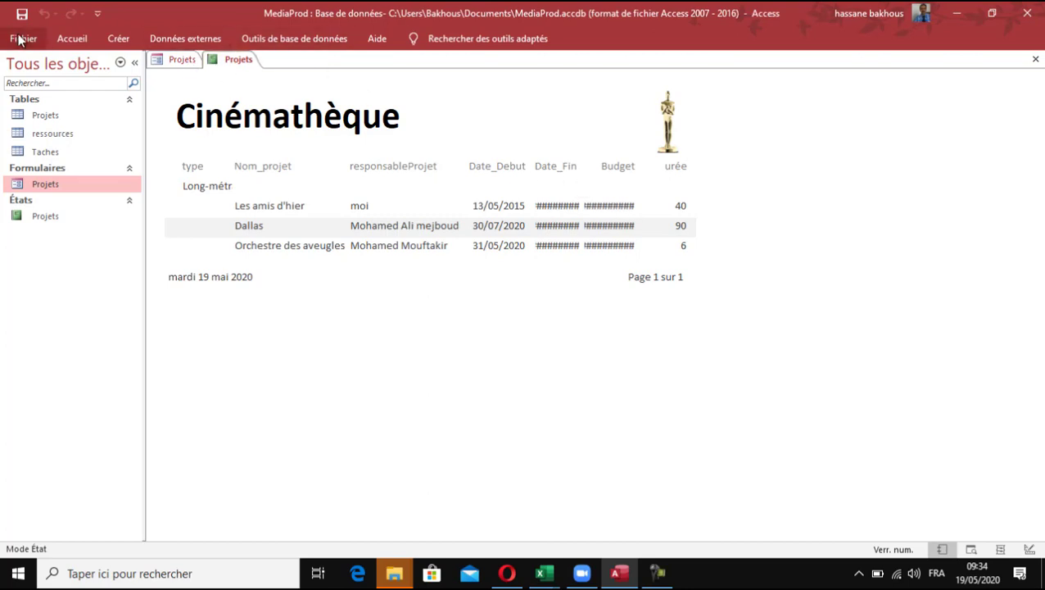
left_click(72, 40)
left_click(27, 92)
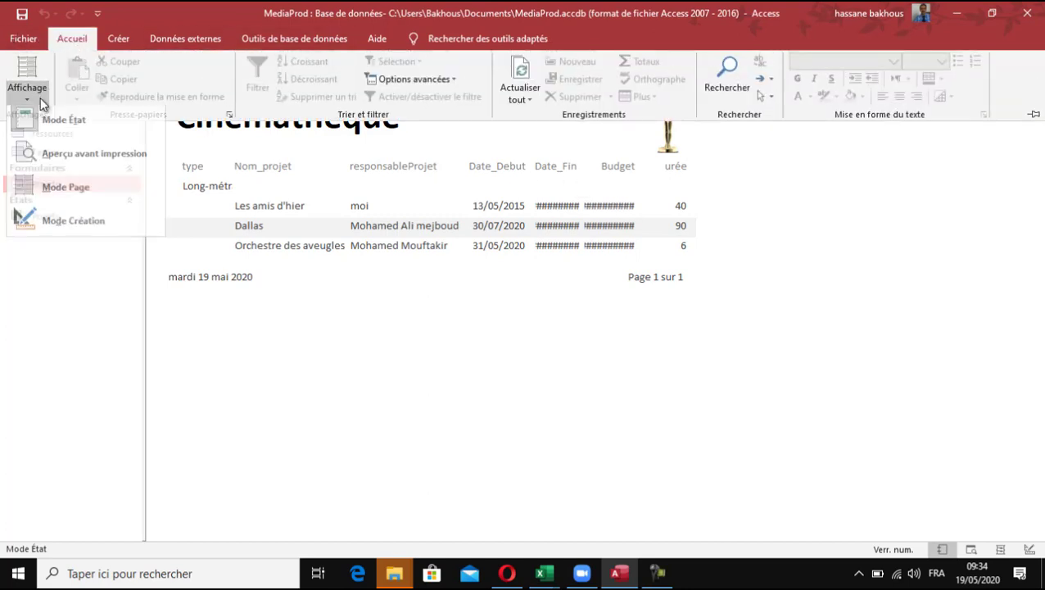
left_click(91, 223)
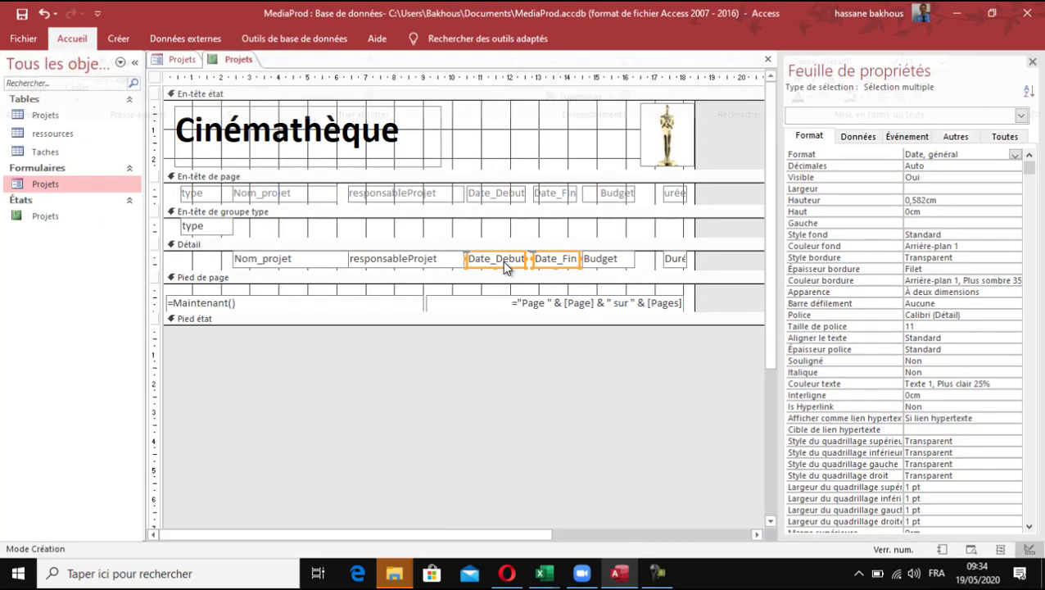
Move the Budget label and text box towards Durée, and widen the Date_Fin and Budget text boxes, Budget to about 2.1 cm
left_click_drag(647, 199, 645, 261)
left_click(578, 261)
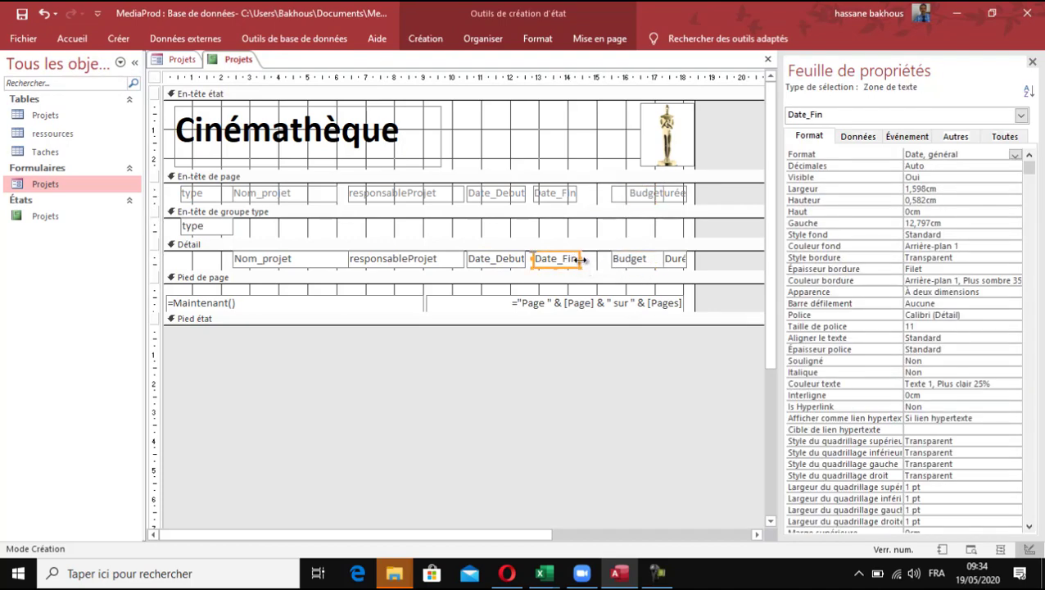
left_click_drag(580, 260, 602, 259)
left_click(618, 259)
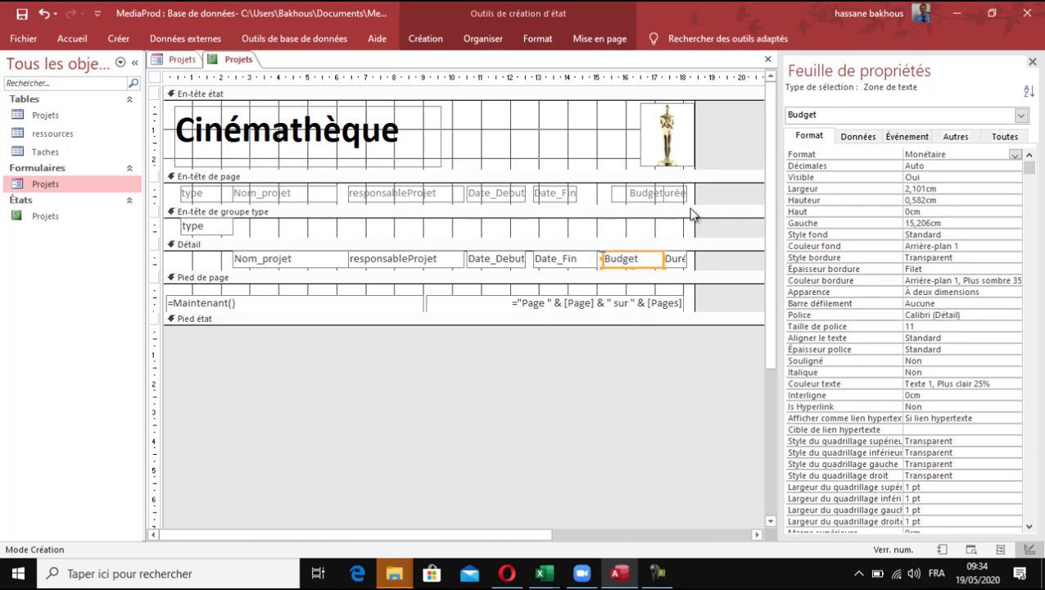
Move the Durée label and text box about 1 cm outward and widen the Budget text box to about 2.9 cm
left_click(660, 206)
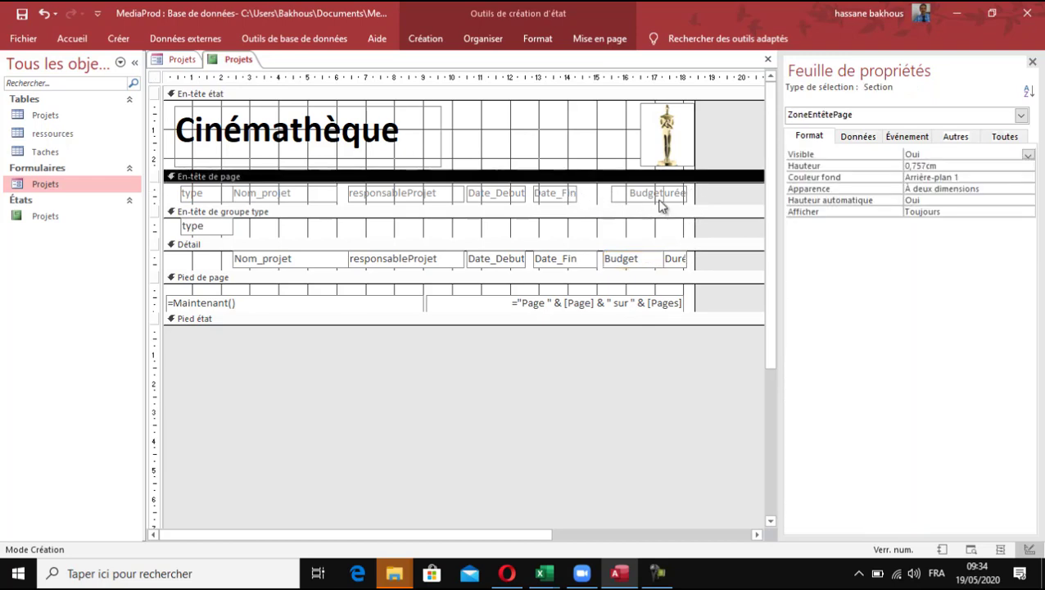
left_click_drag(693, 192, 732, 260)
left_click(654, 262)
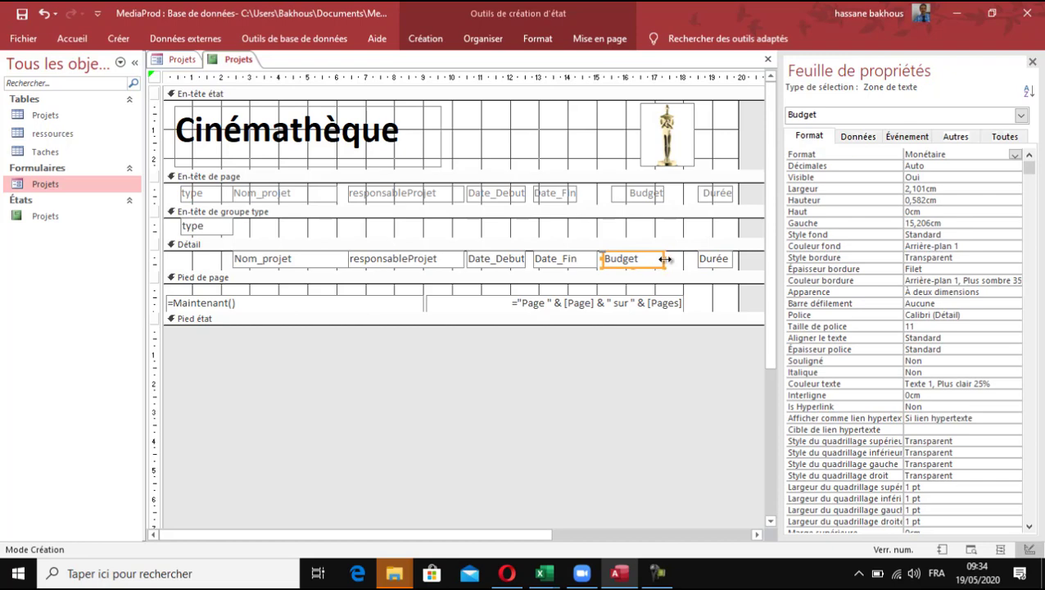
left_click_drag(665, 259, 687, 259)
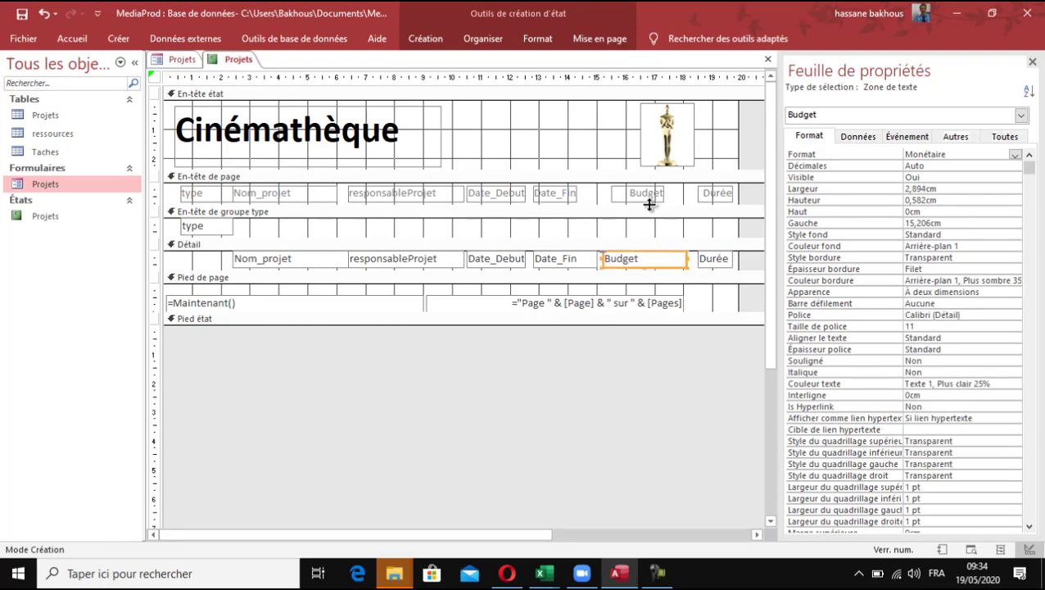
Check in Report view that the widened columns display their full values, and go back to Design view
left_click(70, 39)
left_click(33, 74)
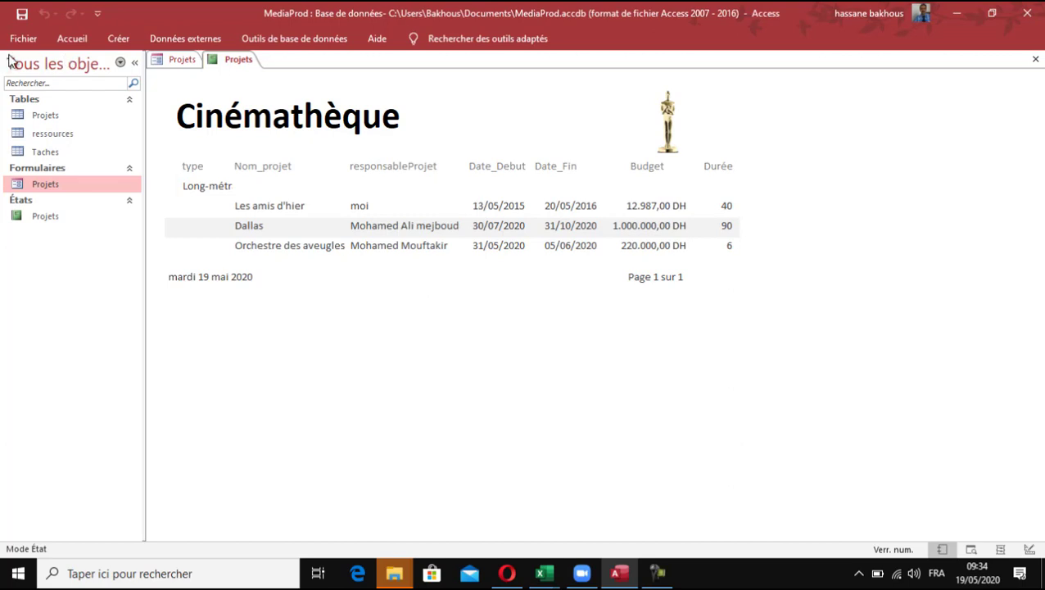
left_click(70, 39)
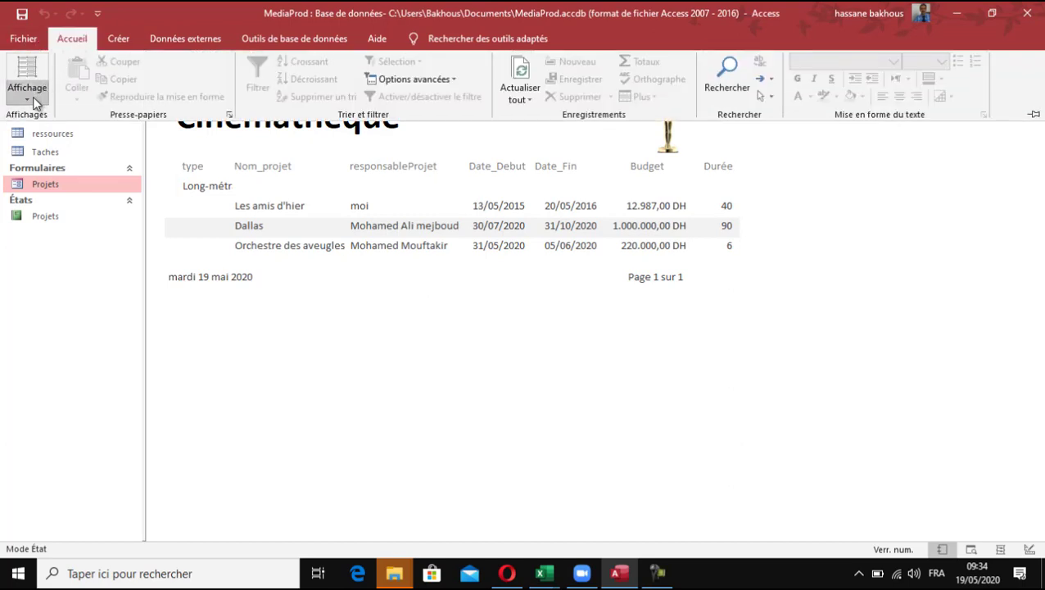
left_click(32, 96)
left_click(95, 224)
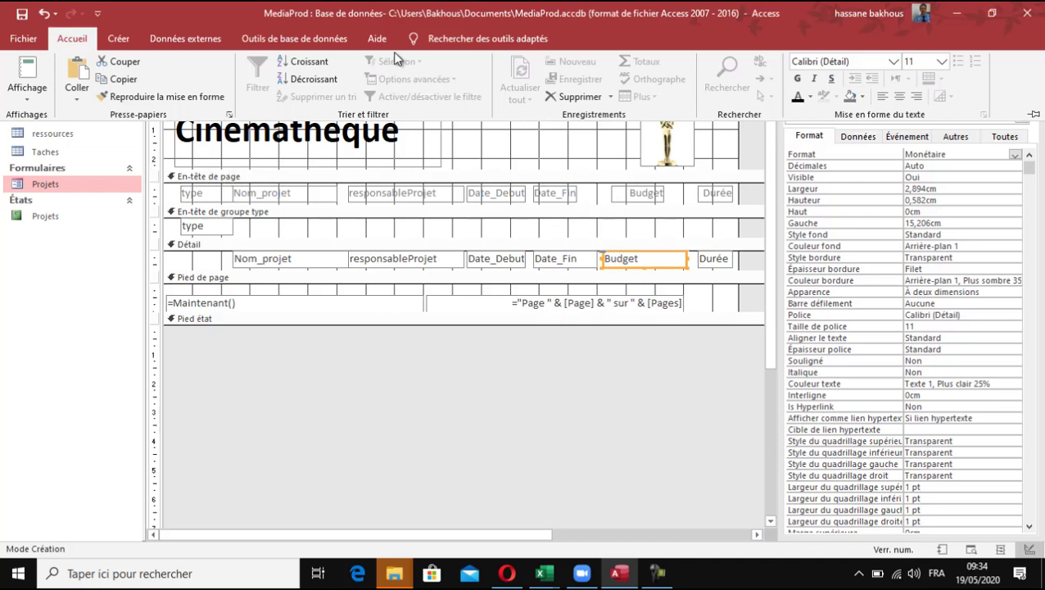
Draw a line along the lower edge of the report header, starting below the title
left_click(119, 41)
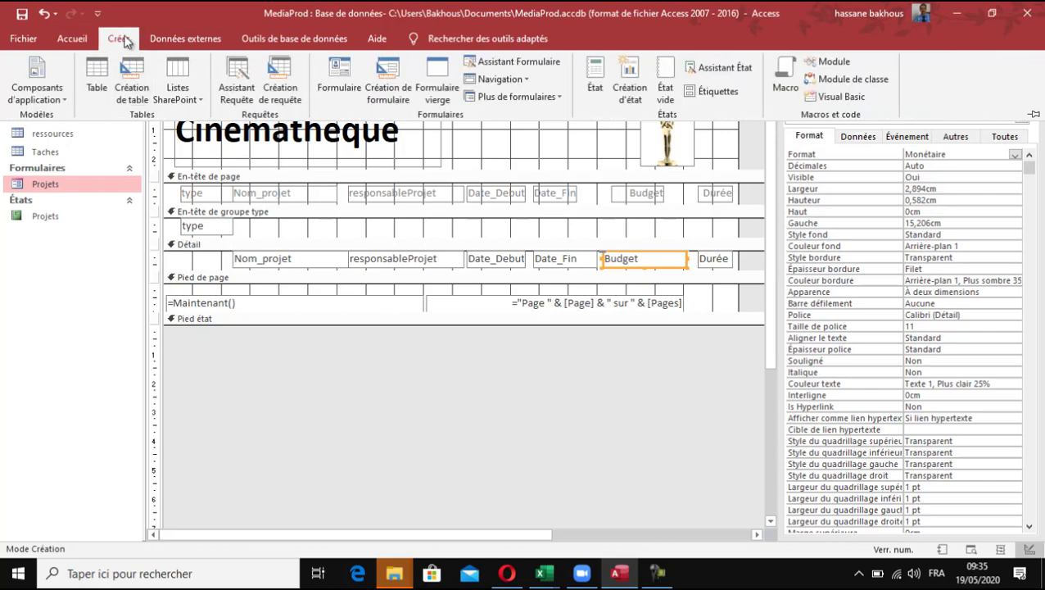
left_click(74, 38)
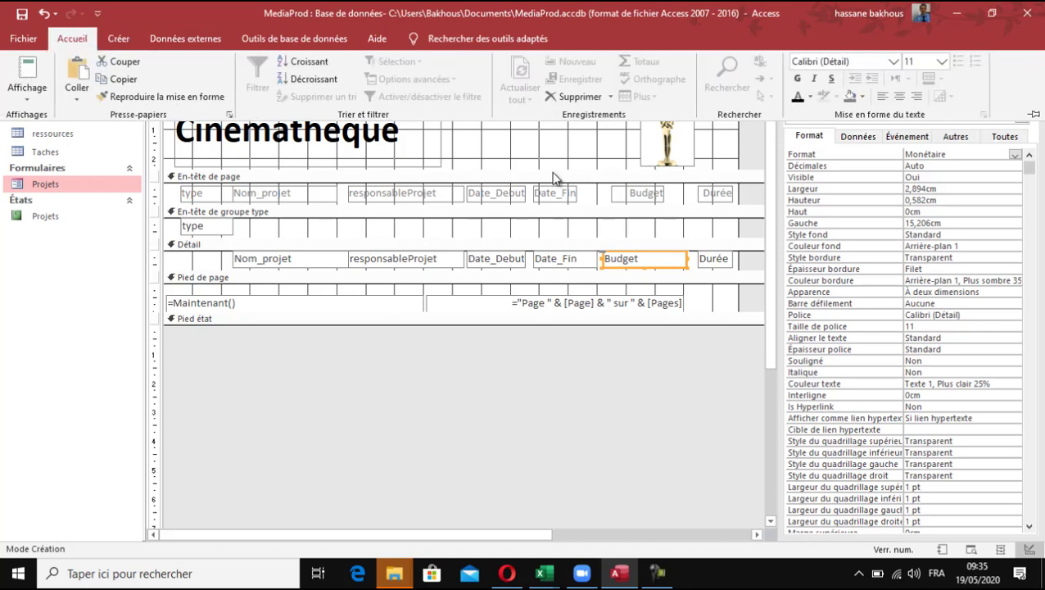
left_click(458, 170)
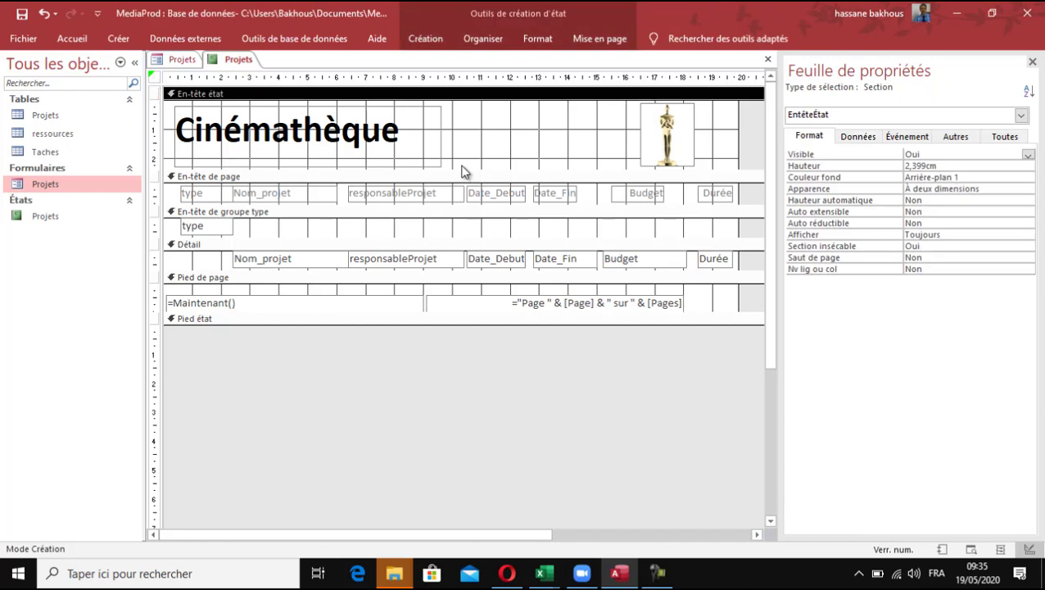
left_click(434, 41)
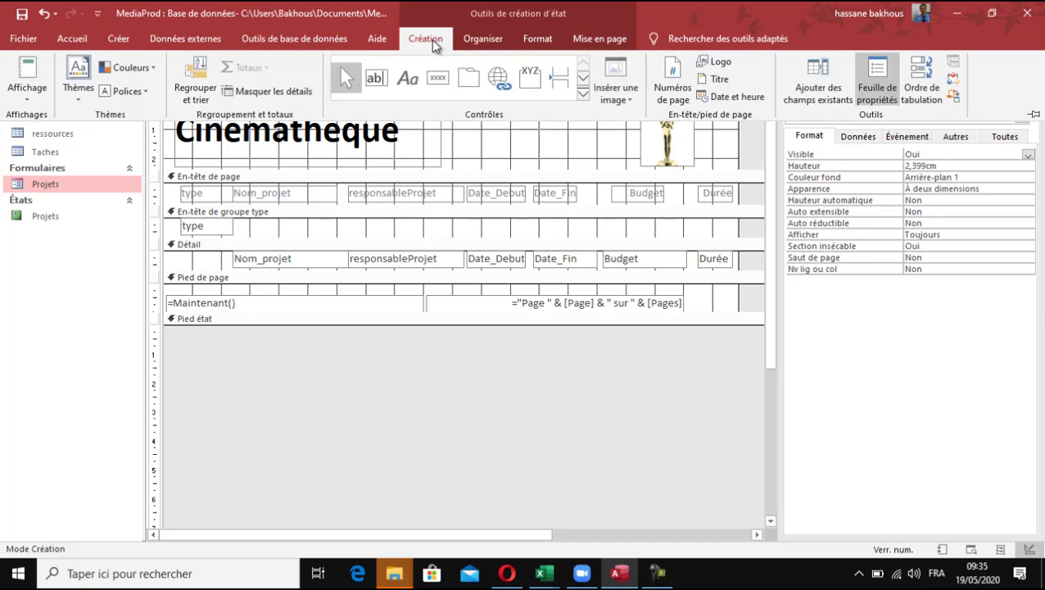
left_click(583, 95)
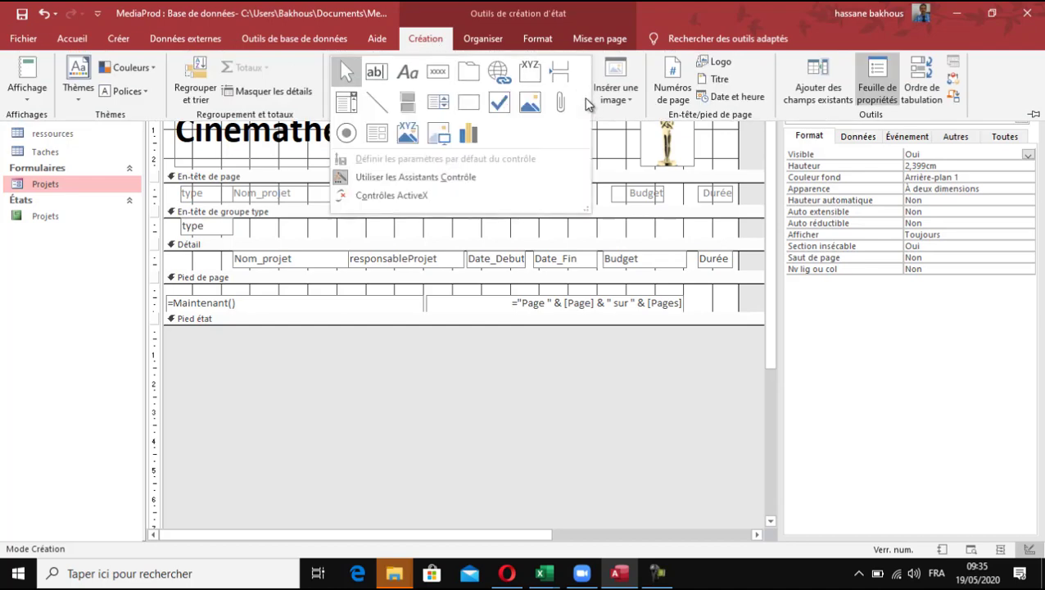
left_click(382, 108)
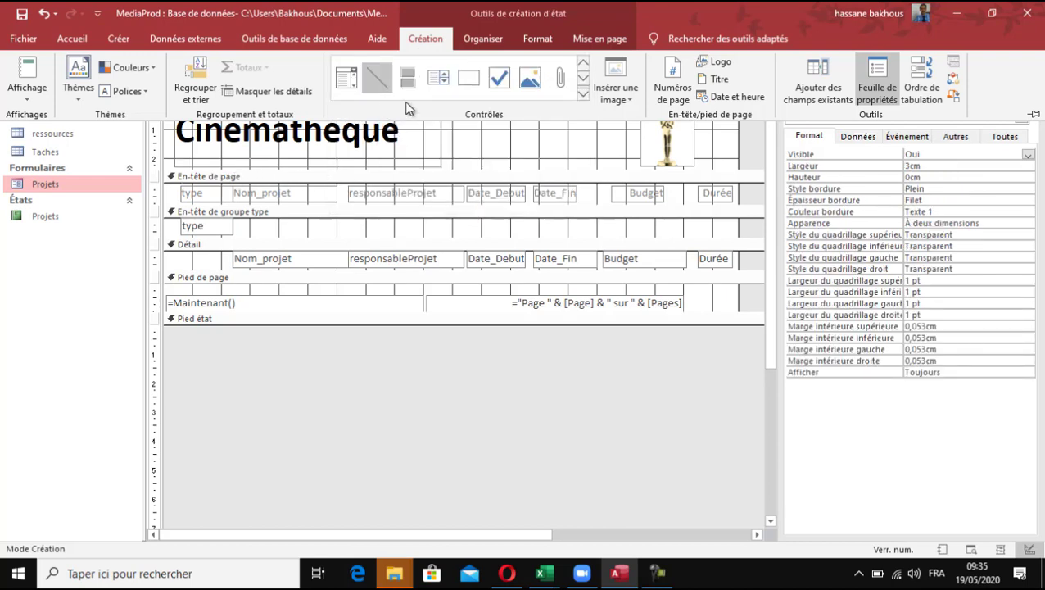
left_click(168, 171)
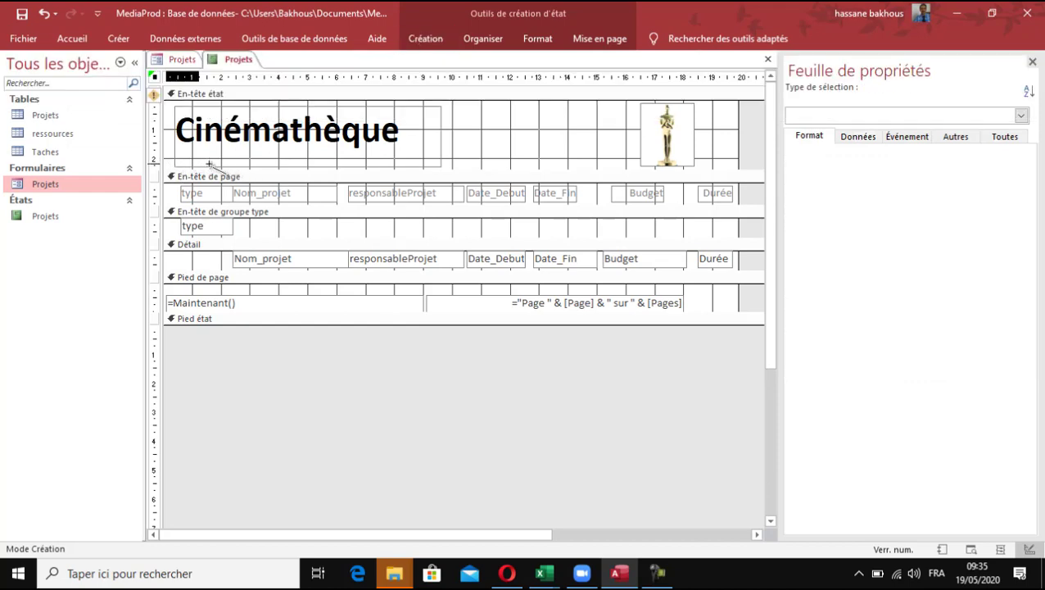